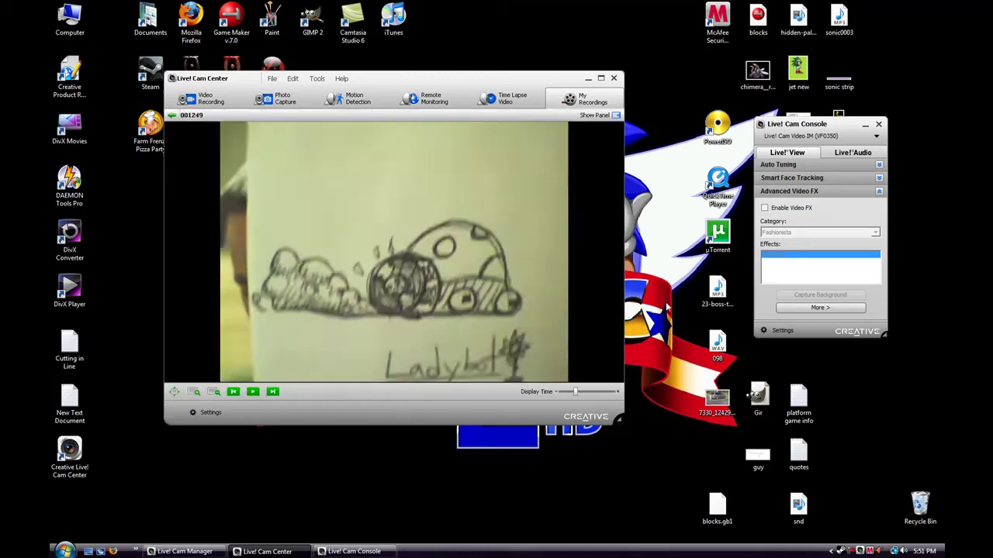
- View the captured sketch photos full-size, then close Creative Live! Cam Center
key(Right)
key(Escape)
key(alt+F4)
key(alt+F4)
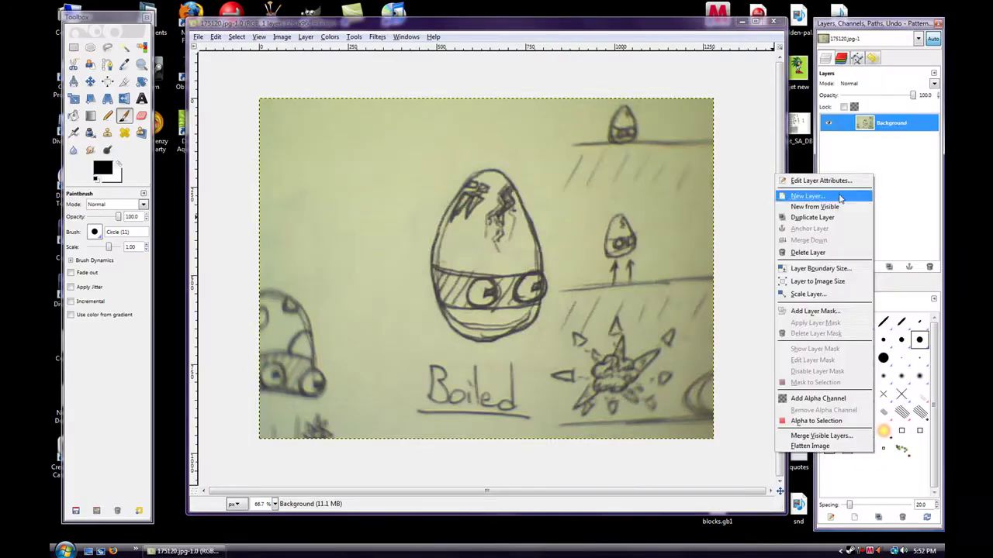
- Add a transparent Outline layer and rename the Background layer to 'Original Picture'
click(822, 195)
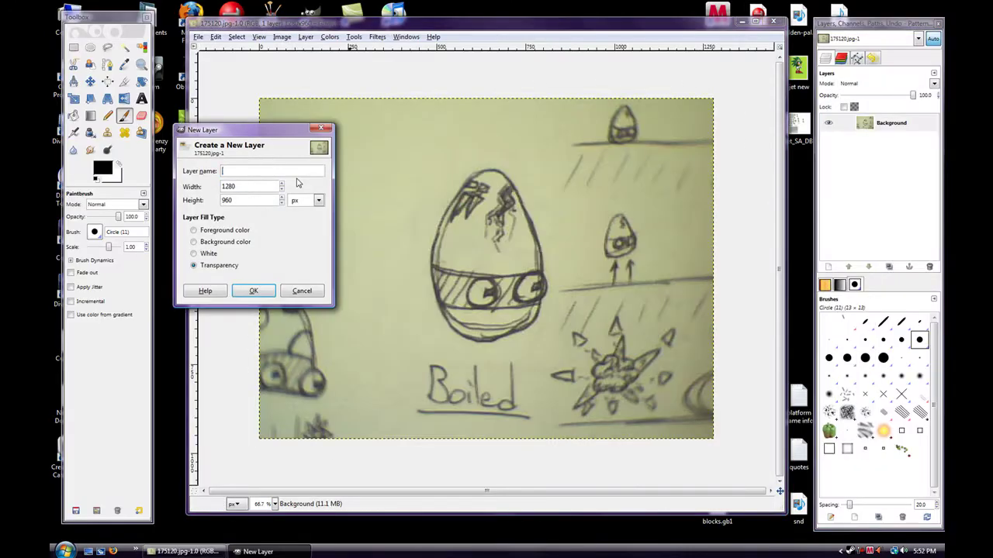
click(253, 290)
click(892, 139)
text(Original Picture)
key(Return)
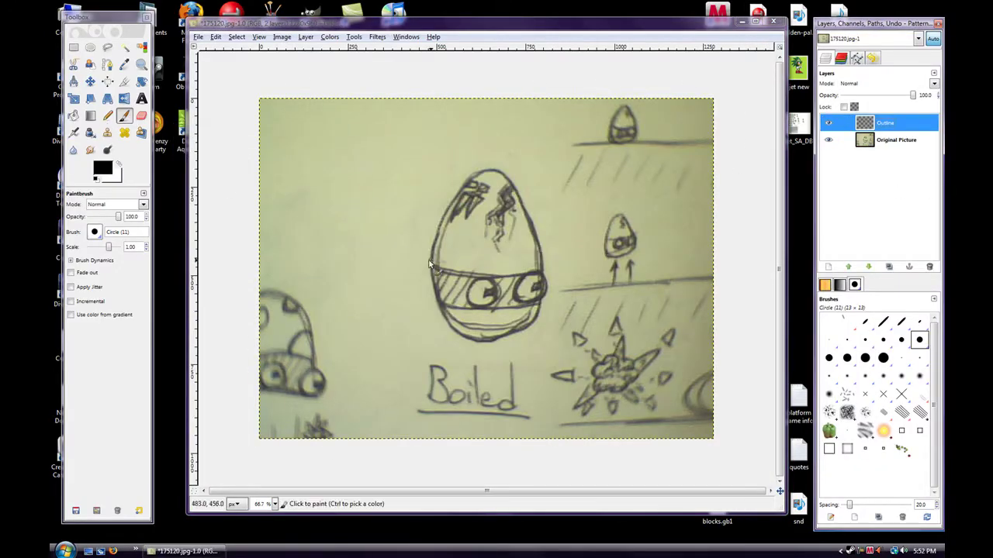
ctrl+scroll(480, 333, up, 2)
- Trace a thick black egg outline, erasing part of it on the right side
mouse_move(557, 305)
mouse_down()
mouse_move(411, 79)
mouse_move(355, 425)
mouse_move(560, 306)
mouse_up()
key(shift+e)
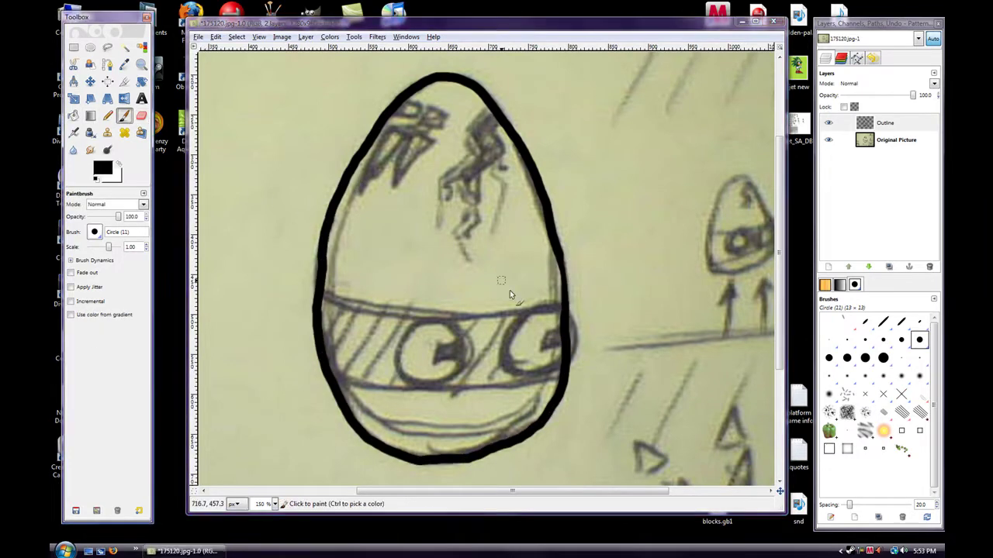
drag(552, 183, 557, 324)
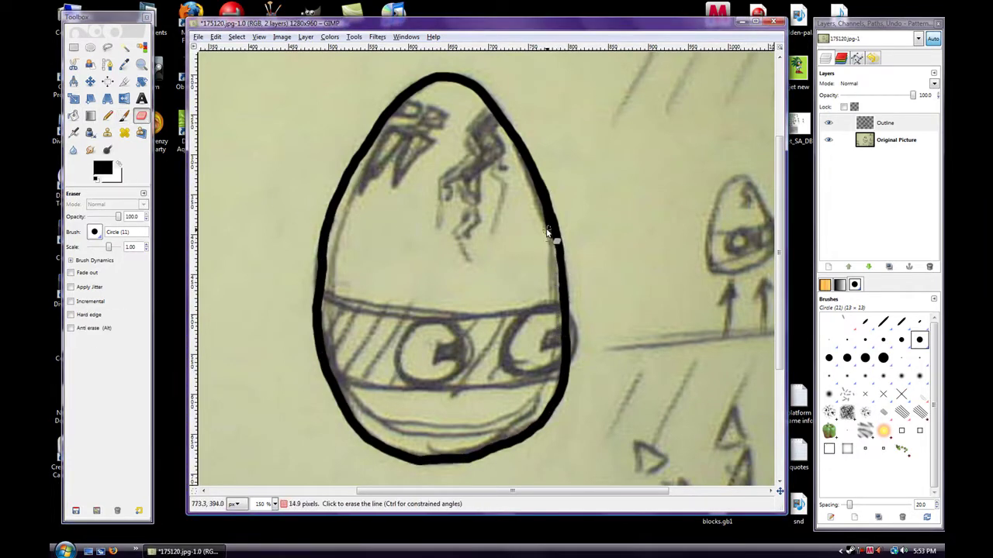
- Add a white Background color layer and fade Original Picture to 44.3 opacity
click(896, 140)
key(shift+ctrl+n)
text(lor)
click(143, 180)
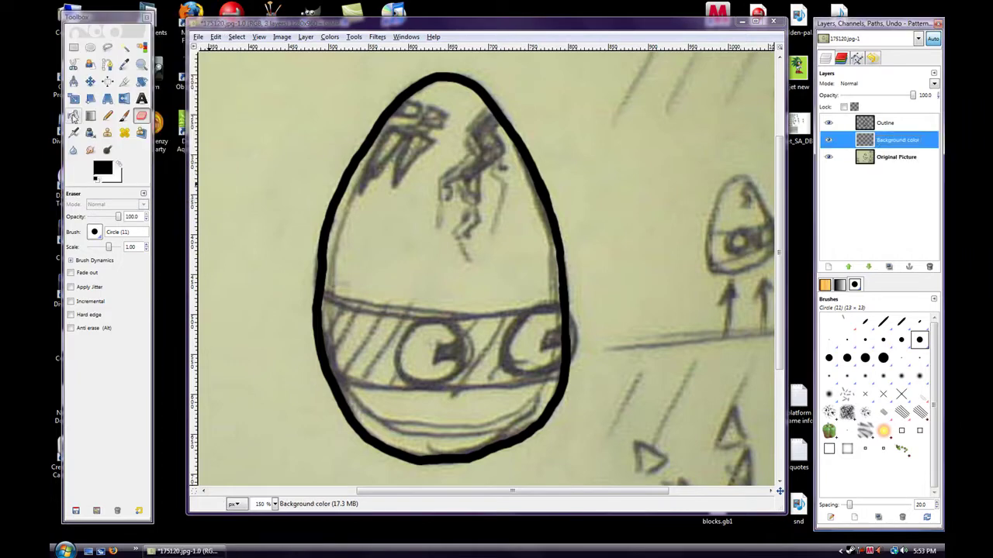
key(shift+b)
drag(912, 95, 874, 94)
- Paint a black circle around the left eye on the Outline layer with the Circle (11) brush
key(p)
key(x)
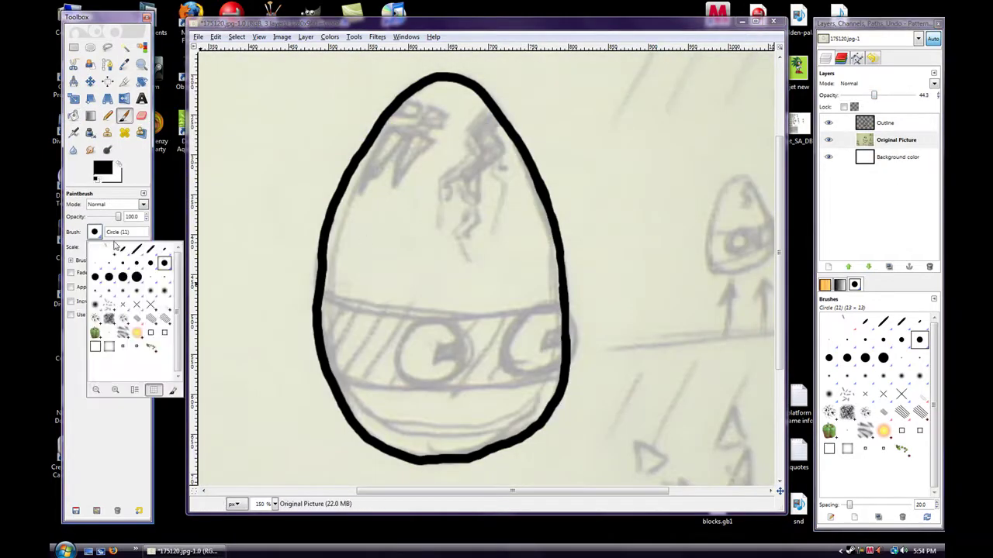
key(shift+ctrl+j)
key(1)
scroll(601, 298, up, 1)
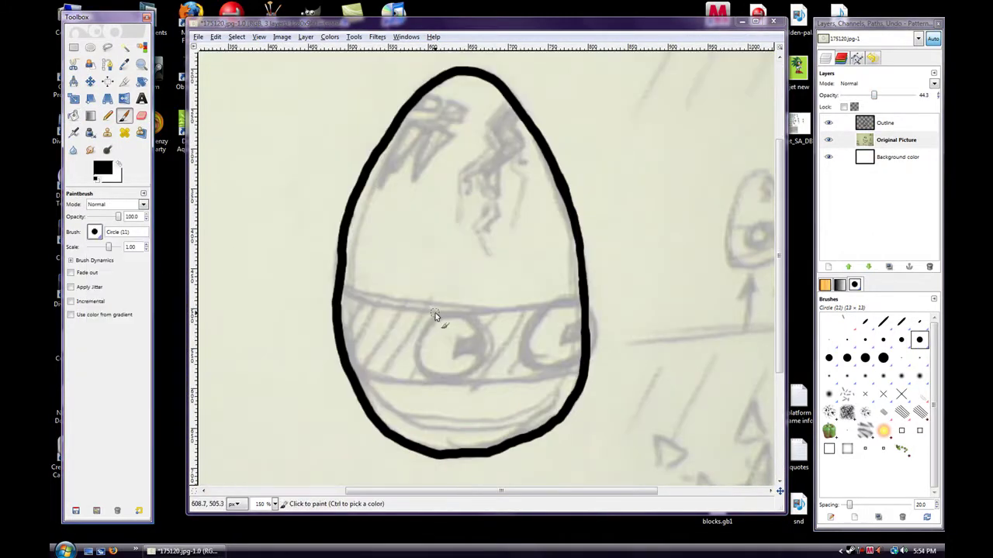
click(885, 123)
click(919, 339)
drag(465, 314, 469, 314)
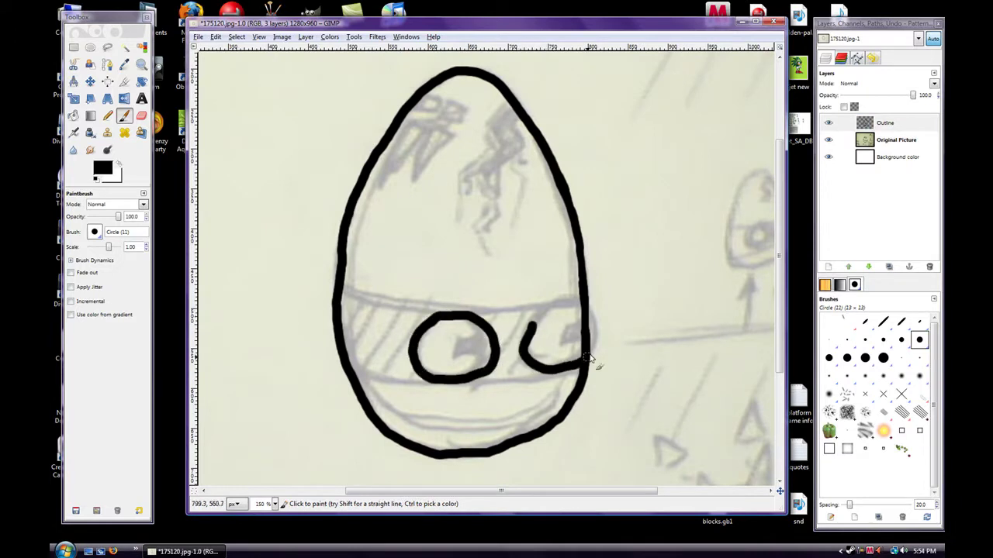
- Undo the bad stroke and redraw the black circle around the right eye
key(ctrl+z)
drag(587, 312, 552, 302)
key(shift+e)
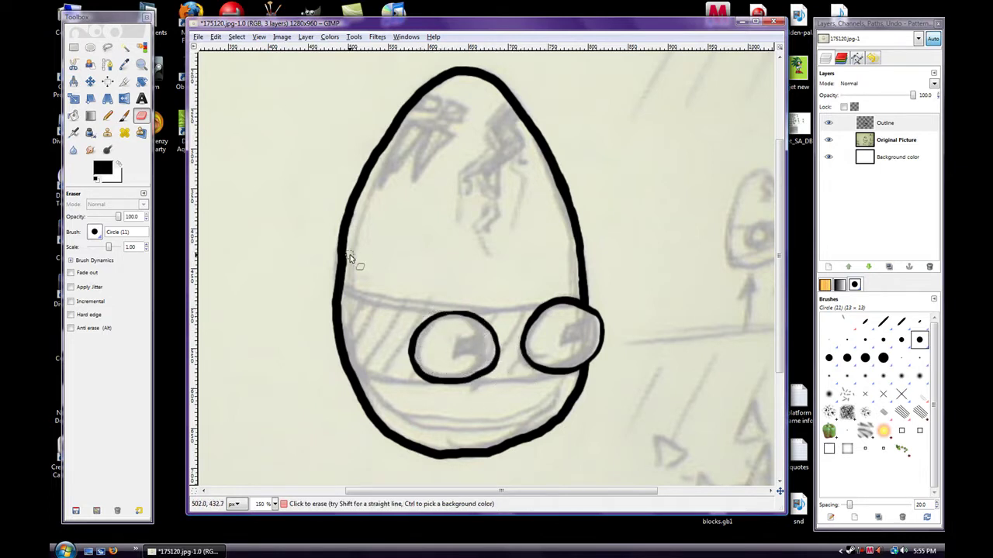
- Erase the egg outline where it crosses the right lens, using the smaller Circle (03) brush
key(p)
click(144, 115)
key(p)
click(141, 116)
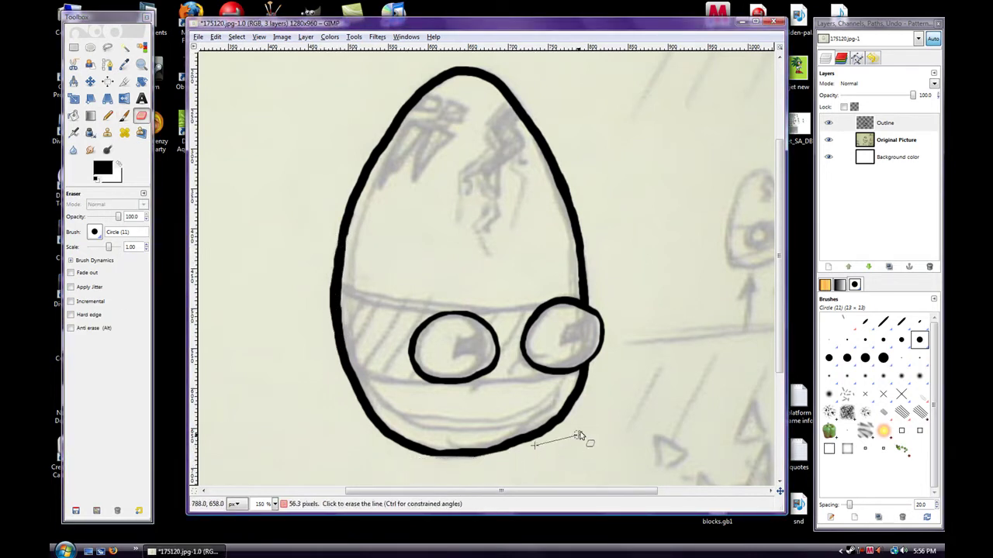
scroll(593, 376, up, 2)
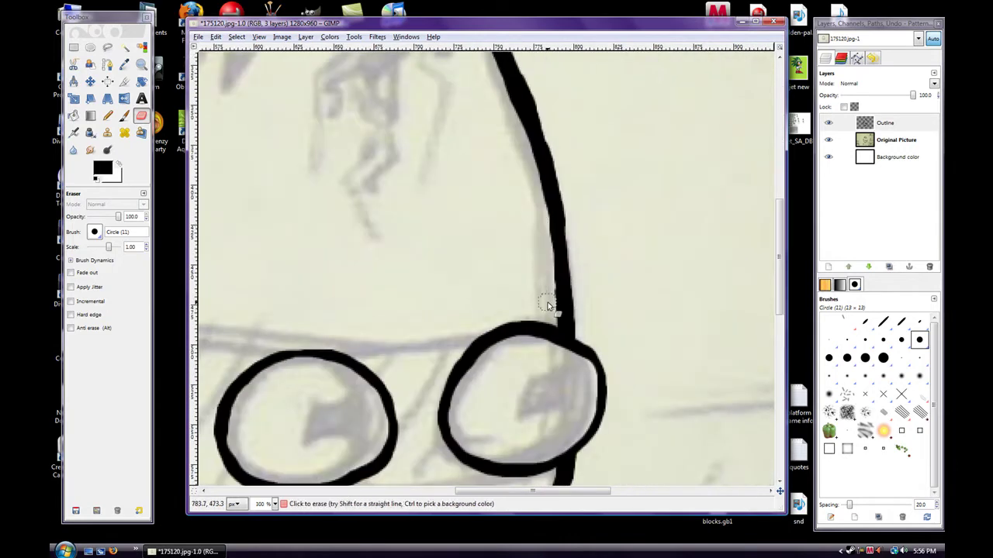
click(846, 339)
scroll(543, 348, up, 5)
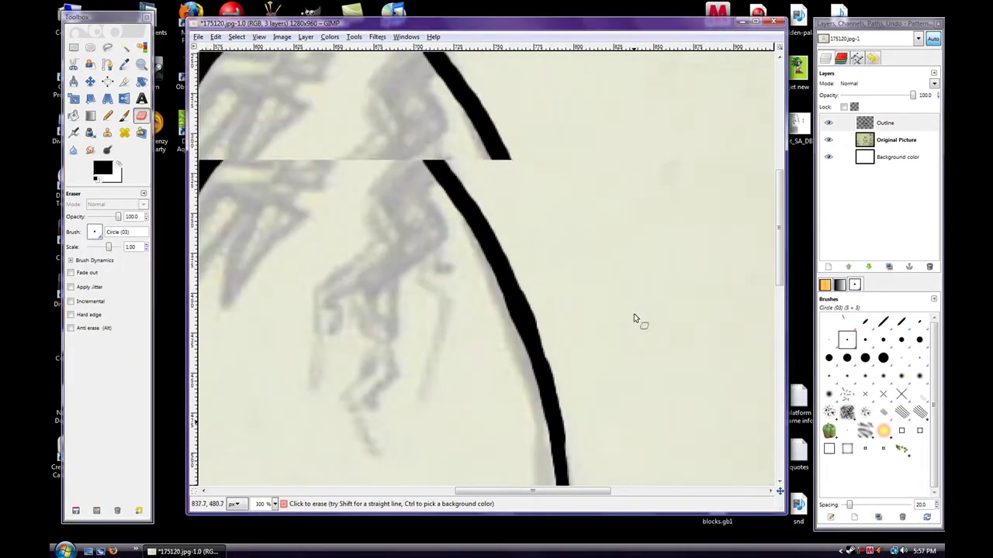
scroll(543, 326, down, 5)
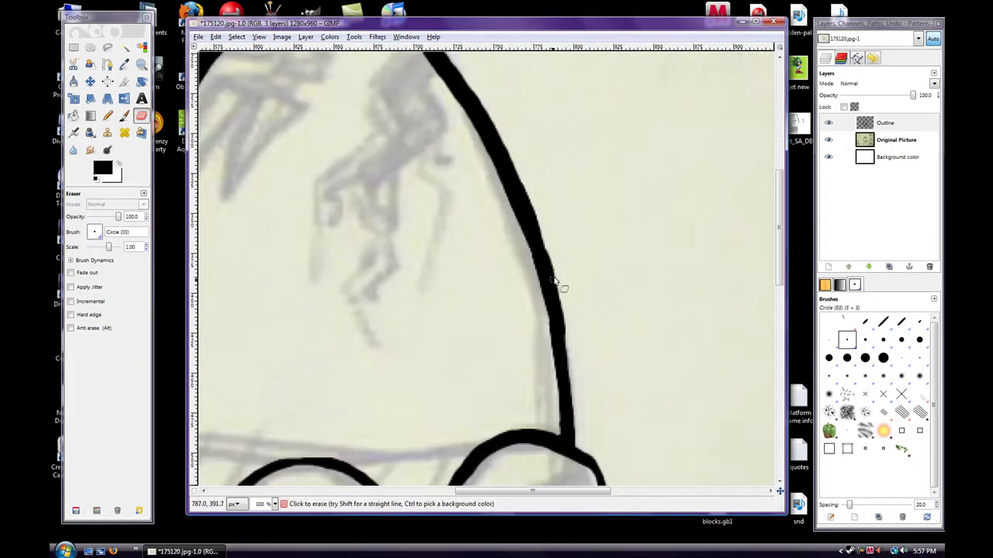
scroll(496, 256, up, 5)
scroll(349, 233, down, 2)
scroll(302, 295, up, 2)
scroll(216, 301, right, 3)
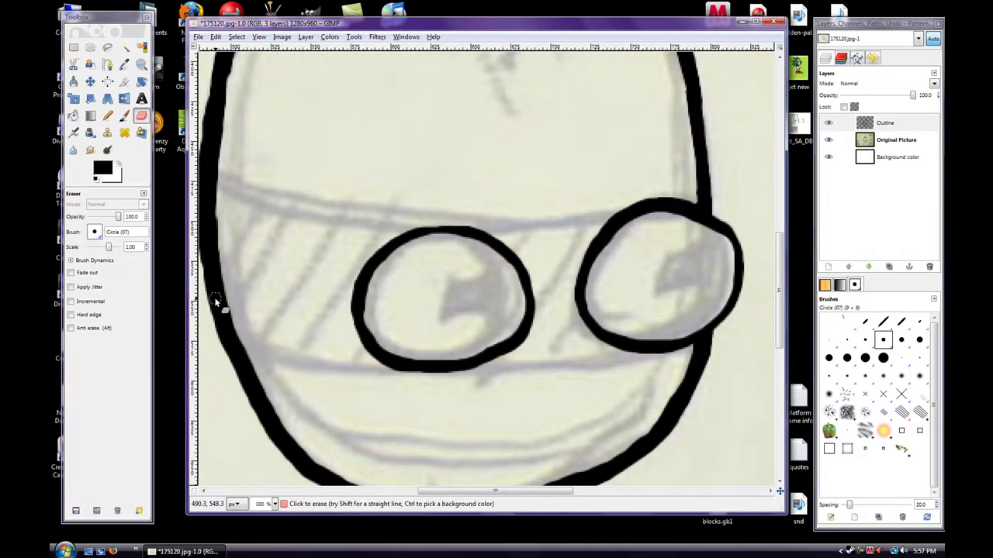
- Paint straight black strap lines above and below the goggle lenses
key(p)
click(225, 305)
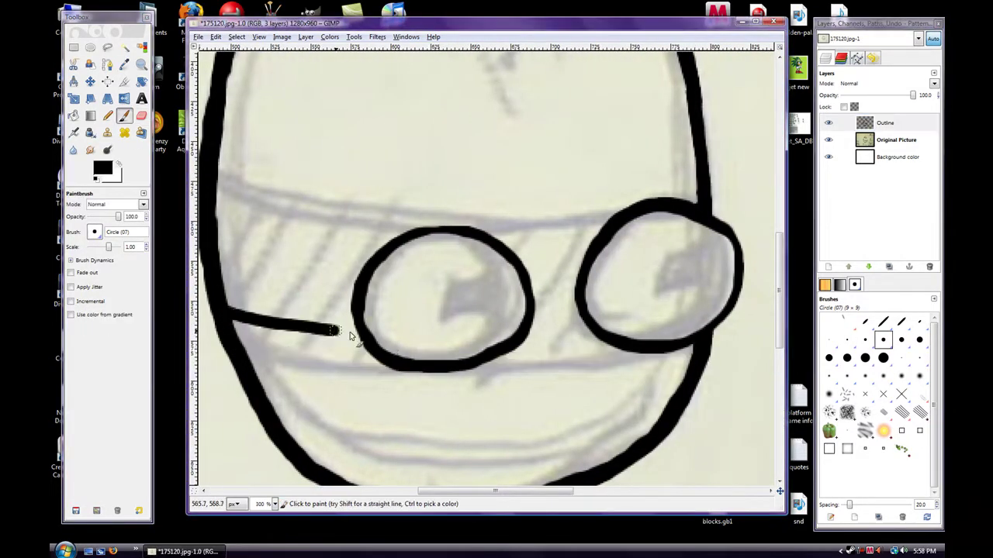
shift+click(707, 332)
drag(208, 174, 695, 221)
- Erase the strap lines where they overlap inside both lenses
key(shift+e)
scroll(468, 294, down, 2)
scroll(465, 326, up, 3)
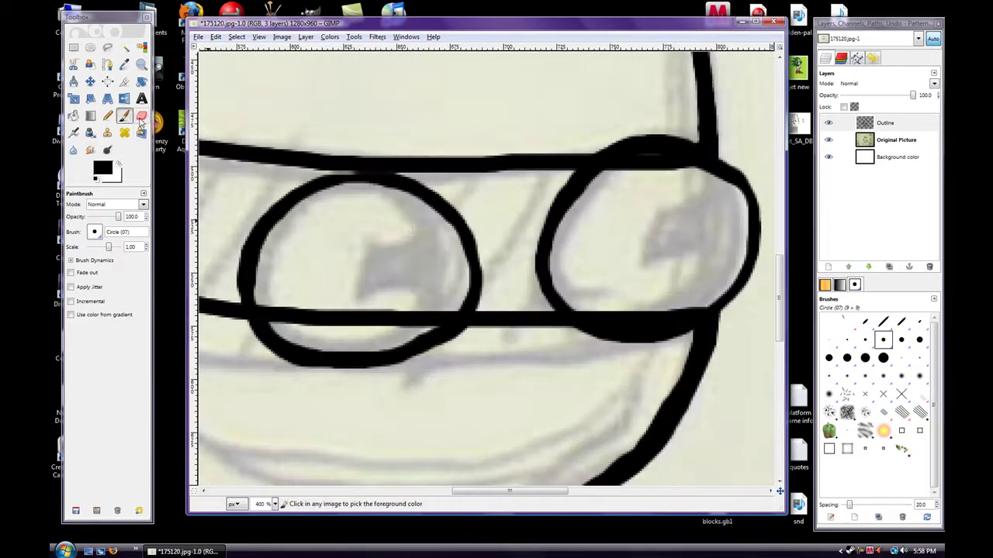
scroll(456, 344, up, 2)
drag(456, 343, 414, 355)
scroll(414, 354, right, 2)
mouse_move(581, 333)
mouse_down()
mouse_move(461, 368)
mouse_move(631, 332)
mouse_move(537, 350)
mouse_up()
scroll(460, 368, left, 2)
scroll(537, 350, up, 3)
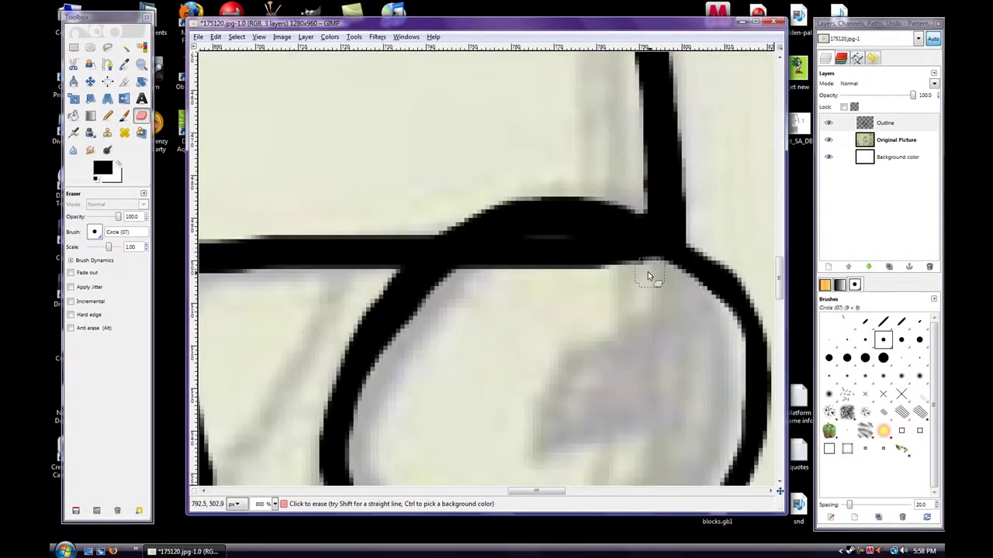
drag(648, 271, 520, 265)
scroll(588, 360, down, 3)
scroll(514, 282, up, 1)
scroll(519, 344, up, 2)
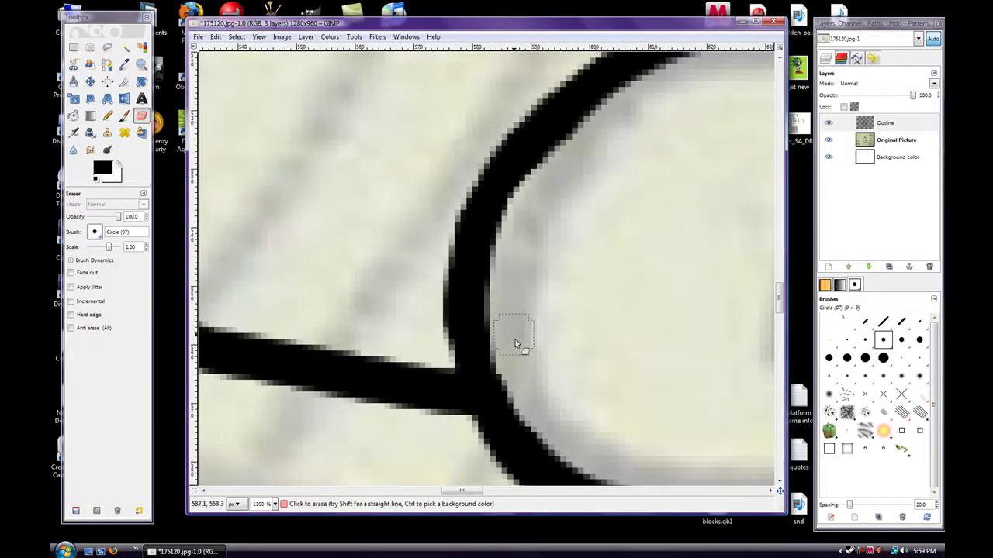
scroll(661, 256, down, 1)
scroll(665, 248, down, 2)
- Paint a solid black rectangular pupil inside each goggle lens
key(p)
scroll(657, 333, down, 1)
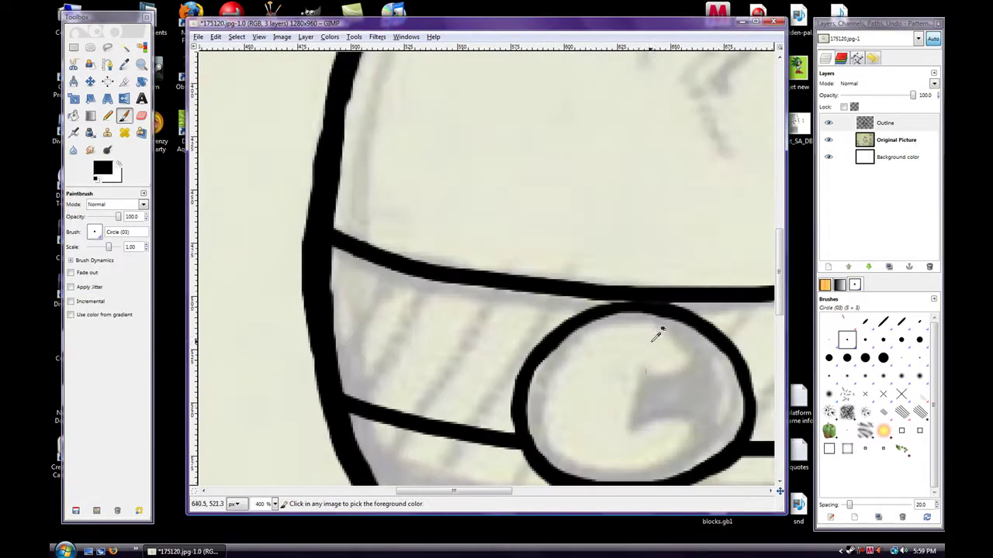
scroll(590, 481, up, 2)
mouse_move(318, 380)
mouse_down()
mouse_move(438, 302)
mouse_move(343, 354)
mouse_up()
scroll(552, 501, up, 1)
mouse_move(503, 215)
mouse_down()
mouse_move(507, 321)
mouse_move(587, 239)
mouse_move(566, 246)
mouse_up()
scroll(605, 310, down, 7)
scroll(488, 411, up, 2)
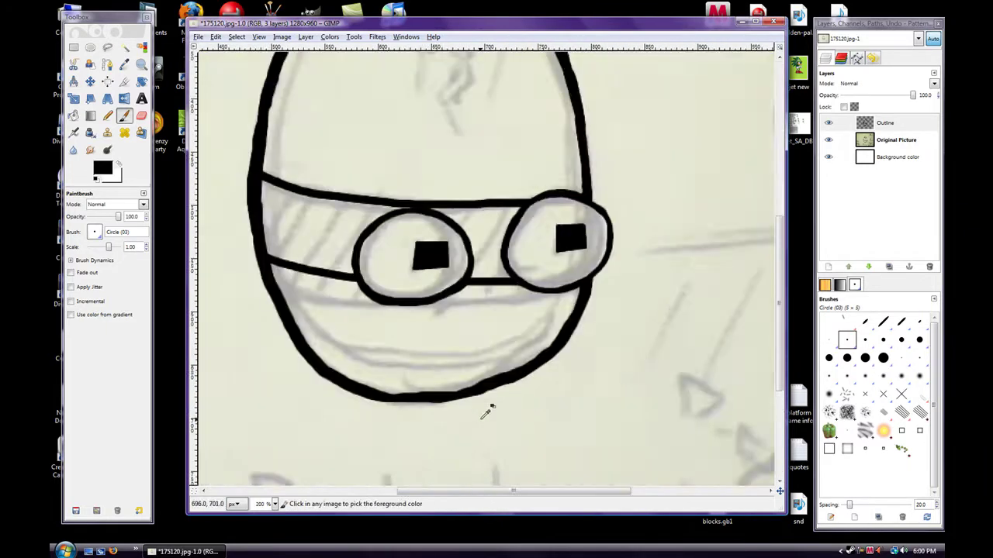
scroll(465, 326, up, 2)
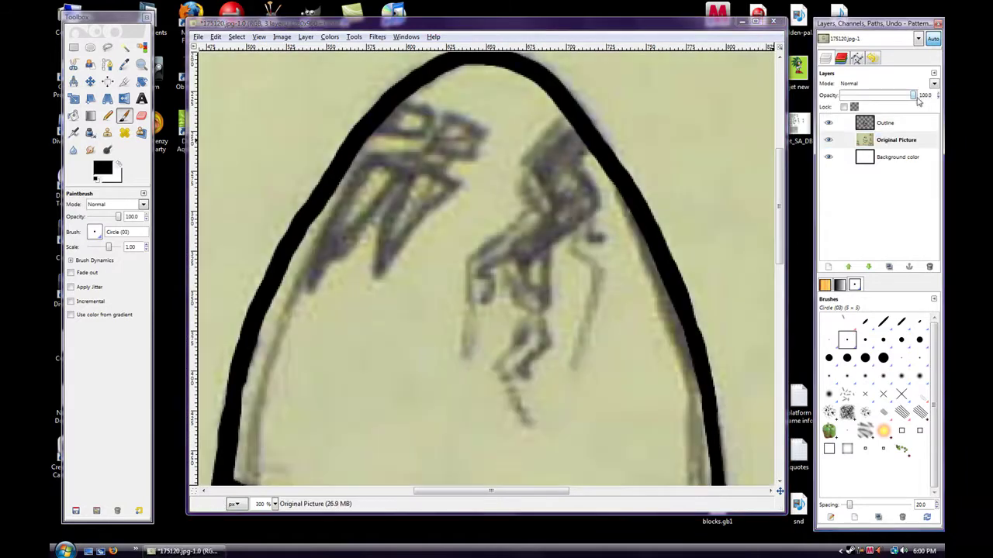
- Trace the first crack line near the top of the egg in black
scroll(522, 156, up, 3)
scroll(487, 148, up, 1)
click(485, 148)
shift+click(423, 208)
shift+click(448, 270)
shift+click(356, 338)
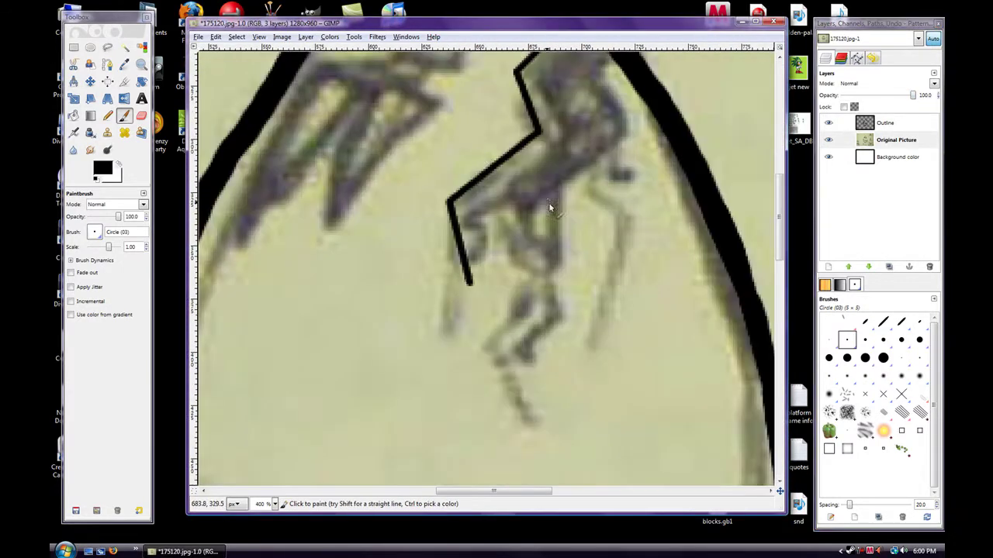
- Draw the zigzag crack outline with the Circle (05) brush
click(94, 232)
click(129, 268)
shift+click(531, 193)
shift+click(569, 239)
shift+click(509, 292)
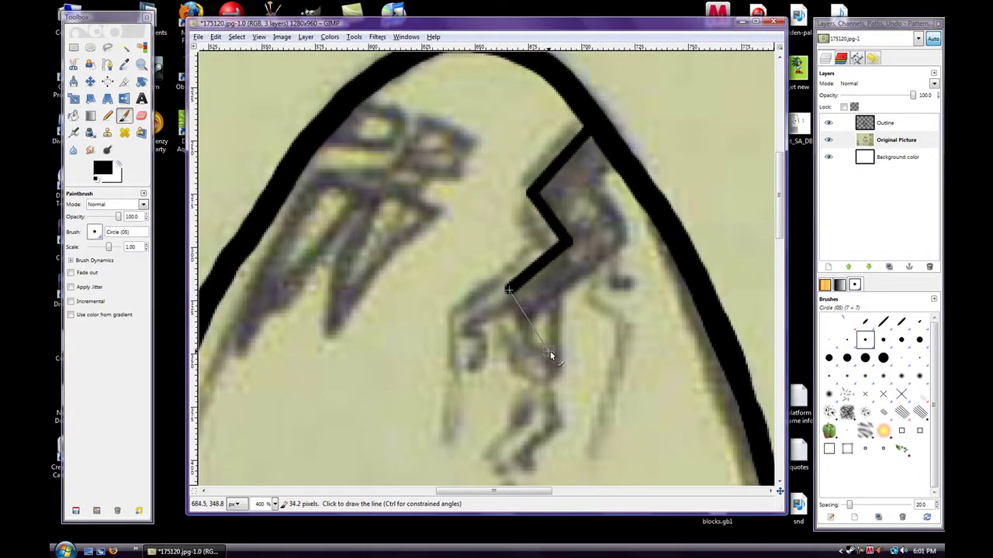
shift+click(550, 354)
shift+click(558, 299)
shift+click(626, 242)
- Switch back to the thinner brush and zoom out to review the clean line art
key(bracketleft)
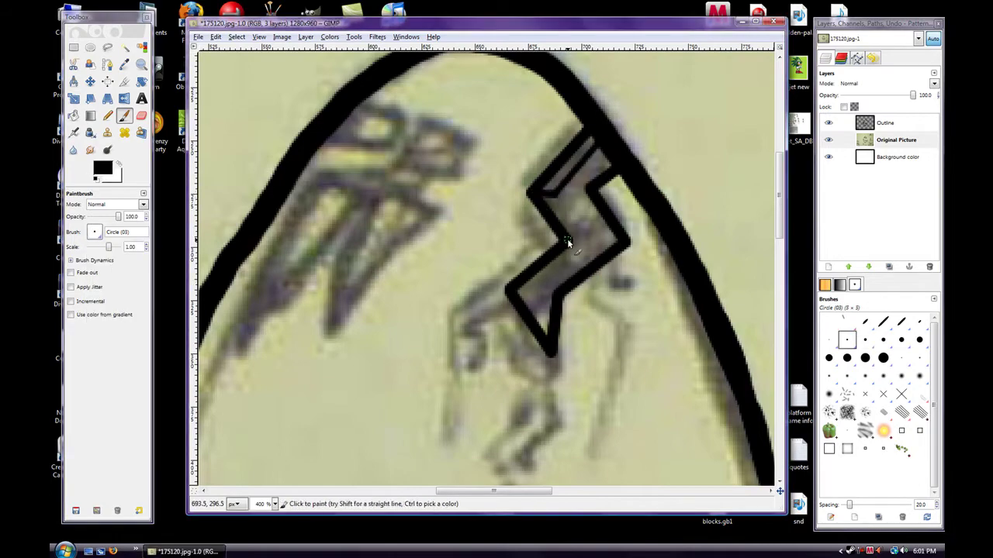
scroll(606, 313, up, 3)
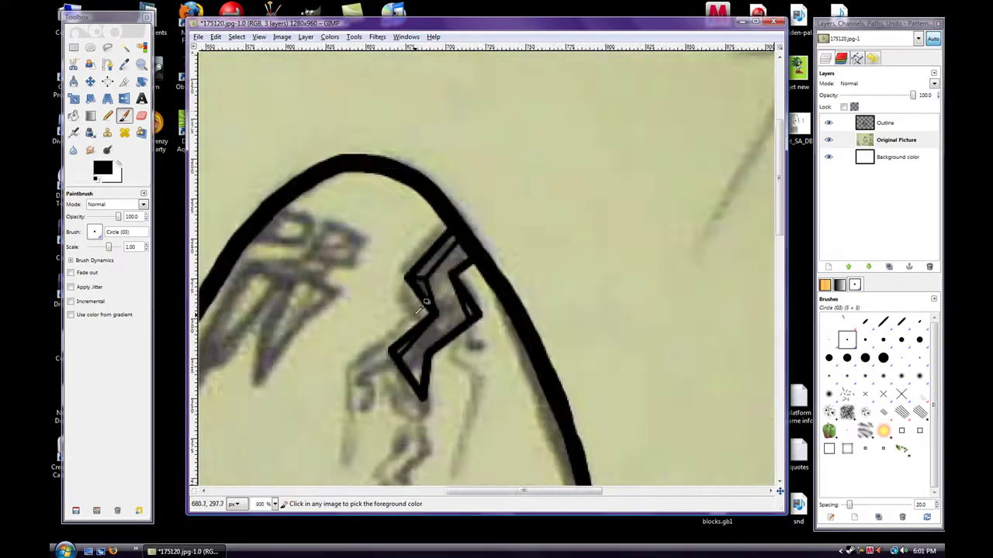
scroll(660, 156, down, 2)
scroll(410, 231, up, 2)
scroll(410, 231, down, 3)
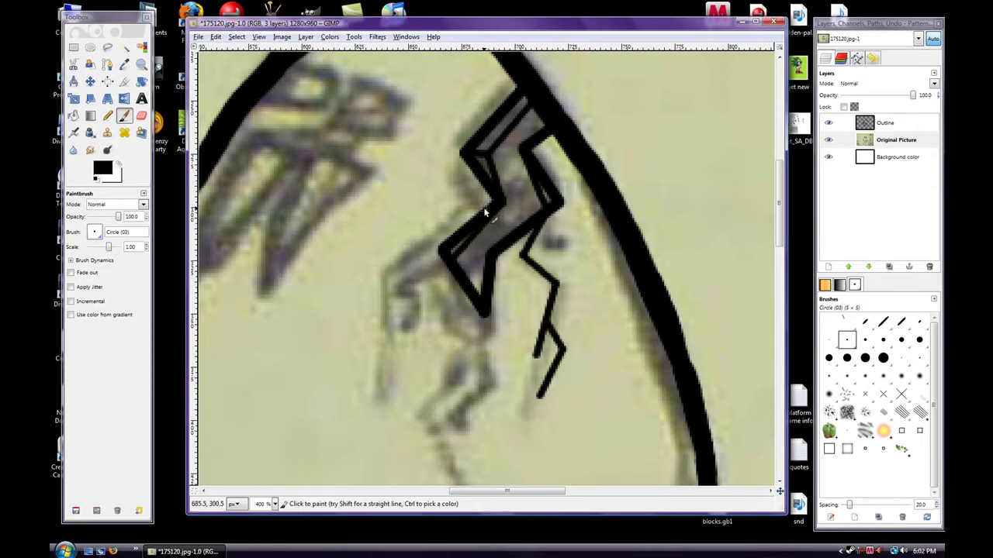
scroll(485, 212, down, 4)
scroll(411, 211, up, 2)
scroll(411, 212, down, 1)
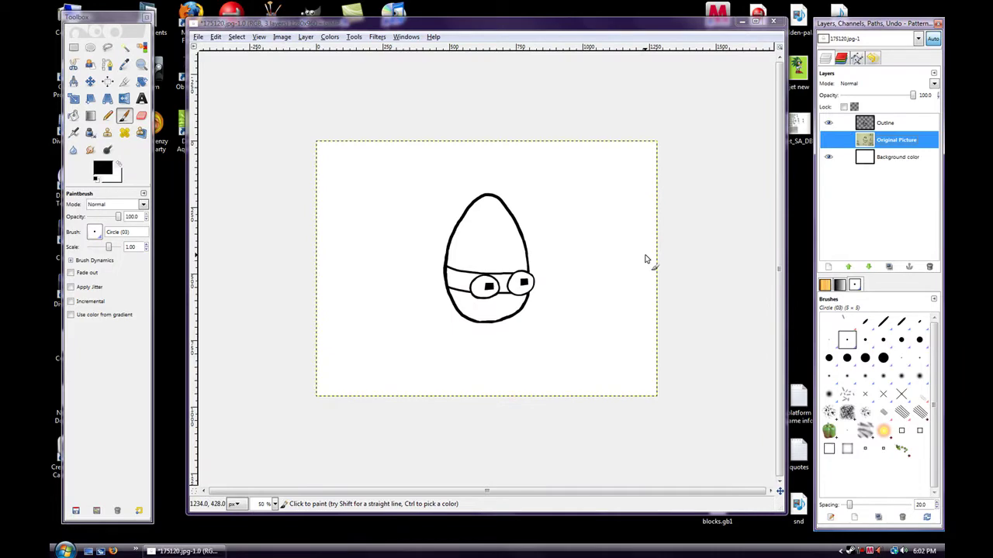
- Create a new transparent layer named 'Simple colors'
scroll(644, 260, up, 3)
right_click(876, 193)
click(791, 215)
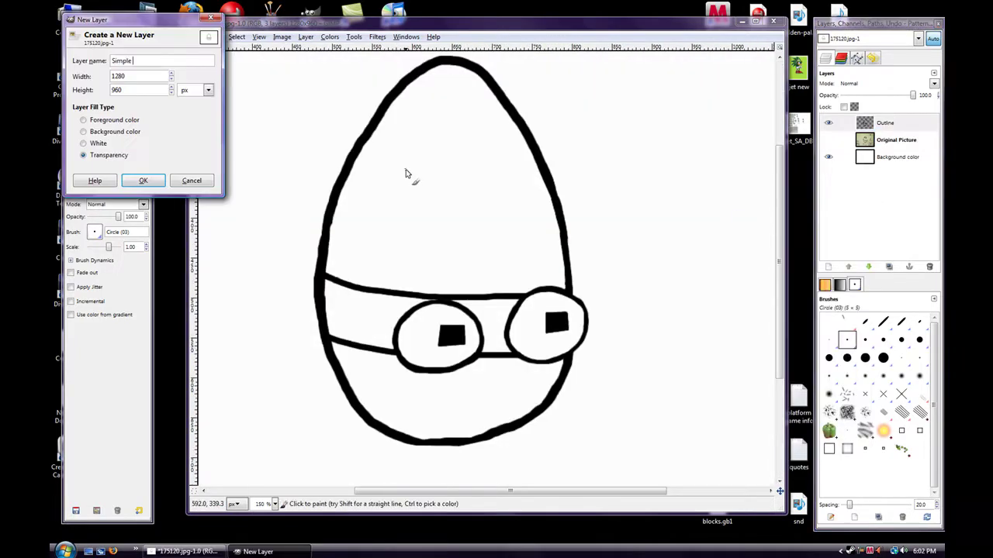
text(ple colors)
key(Return)
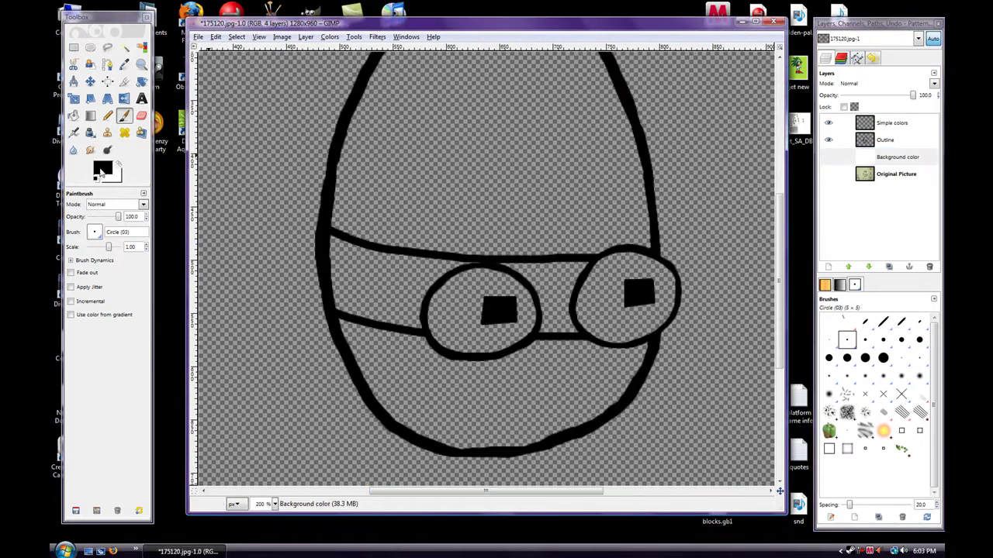
- Paint the goggle band dark grey with the Circle (07) brush
click(336, 265)
click(94, 232)
click(128, 281)
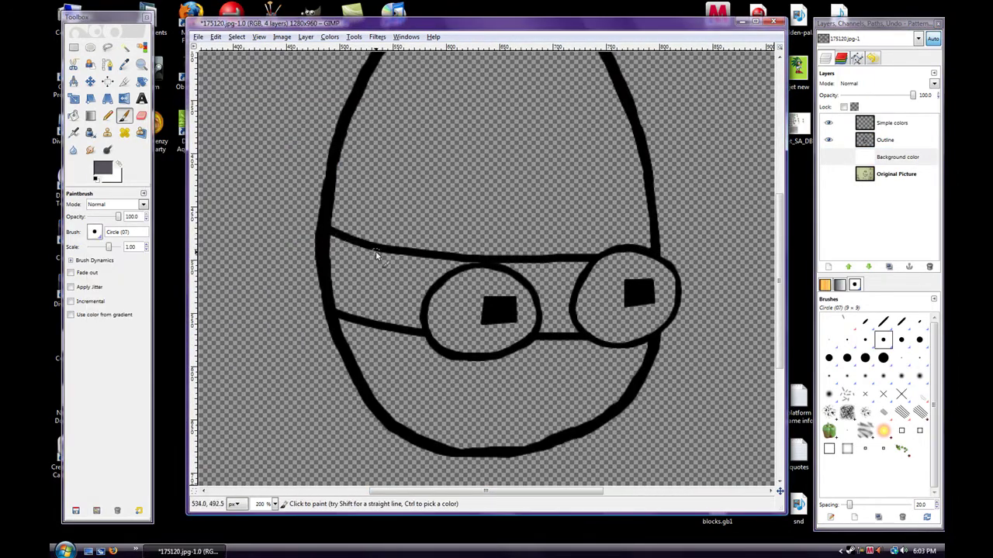
click(832, 163)
drag(332, 232, 420, 258)
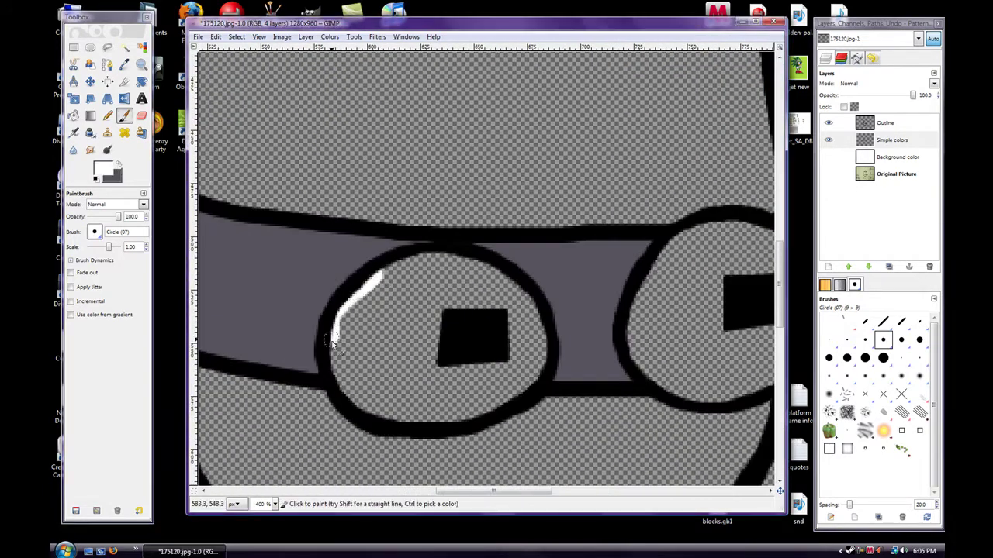
- Fill both goggle lenses with white, redoing the right lens stroke
mouse_move(332, 342)
mouse_down()
mouse_move(465, 311)
mouse_move(435, 349)
mouse_up()
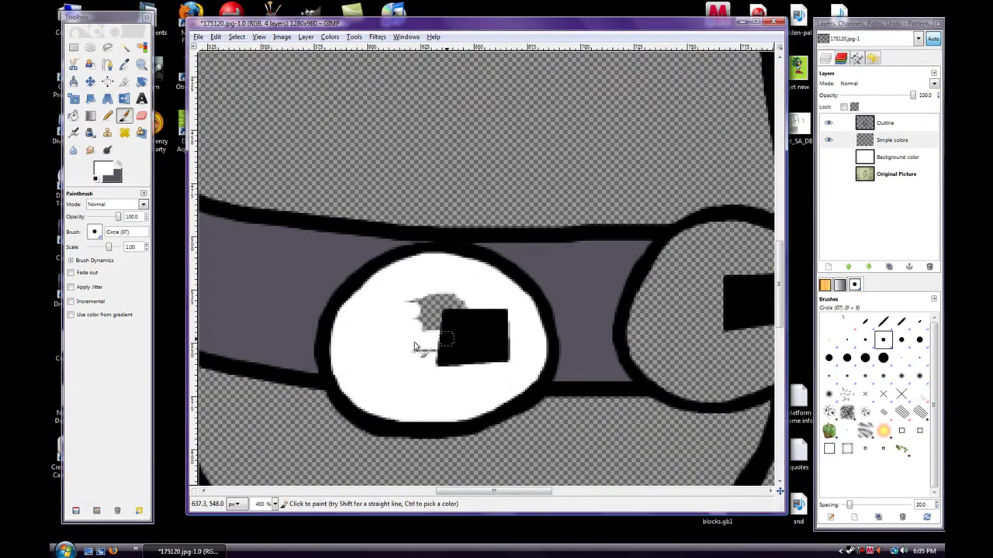
scroll(481, 341, right, 4)
mouse_move(574, 400)
mouse_down()
mouse_move(637, 236)
mouse_move(688, 266)
mouse_move(620, 394)
mouse_up()
key(ctrl+z)
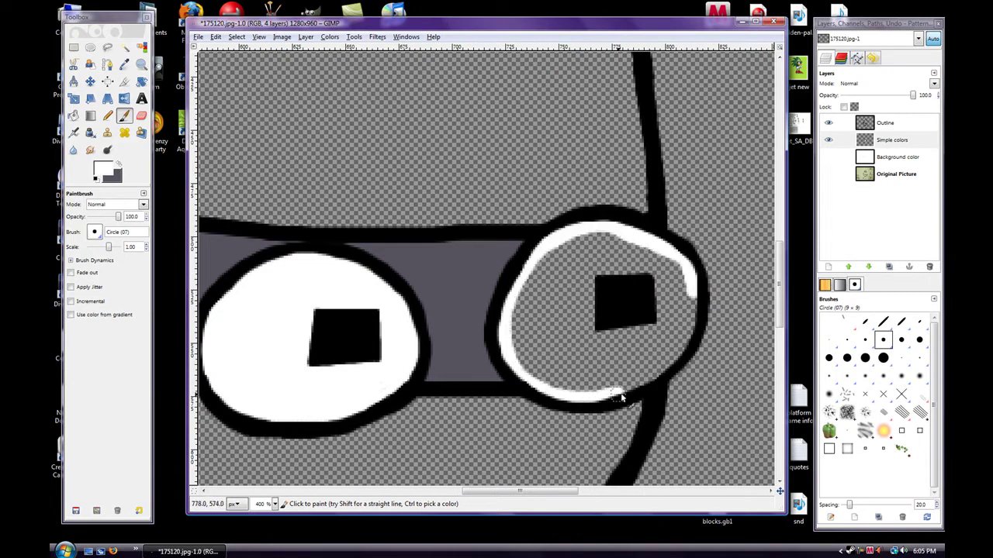
key(ctrl+z)
mouse_move(667, 363)
mouse_down()
mouse_move(514, 350)
mouse_move(656, 239)
mouse_move(549, 381)
mouse_move(532, 310)
mouse_move(590, 262)
mouse_move(609, 307)
mouse_up()
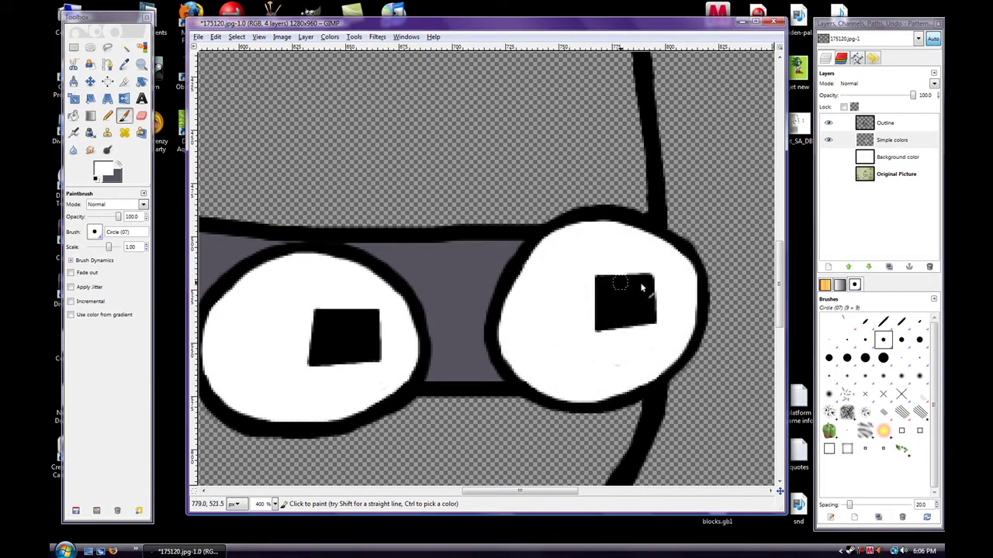
key(minus)
scroll(481, 310, up, 3)
click(102, 169)
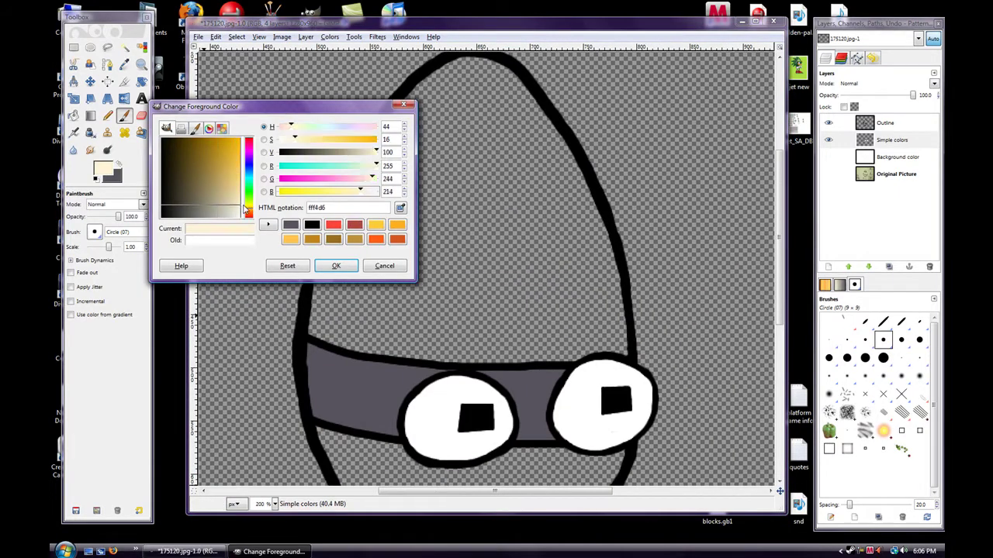
- Set the colour to cream #fff4d6 and paint cream along the head's edges
click(336, 265)
scroll(310, 232, down, 3)
drag(307, 223, 343, 238)
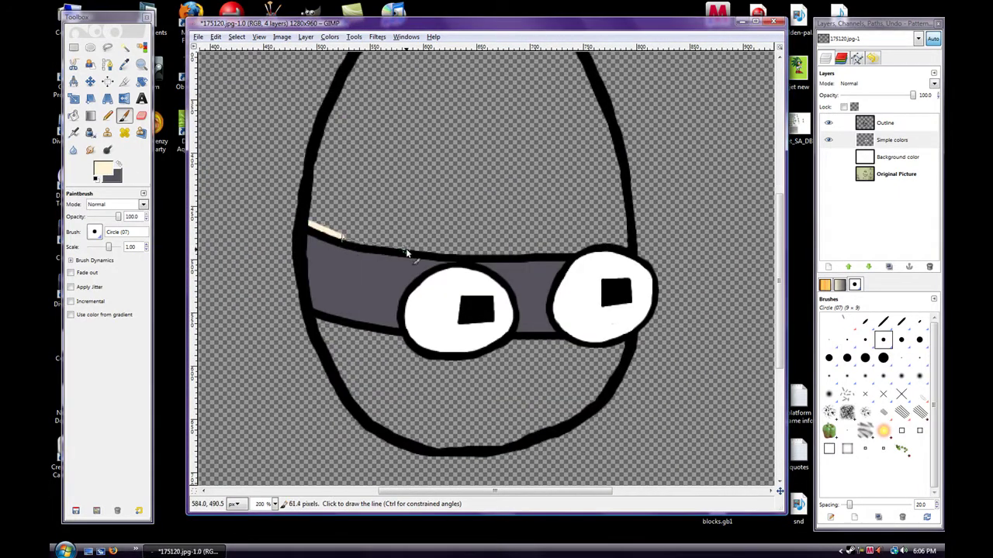
click(620, 172)
scroll(617, 217, up, 3)
mouse_move(415, 83)
mouse_down()
mouse_move(340, 203)
mouse_move(314, 331)
mouse_up()
- Bucket-fill the egg's top and lower face with cream
click(73, 115)
click(450, 232)
key(p)
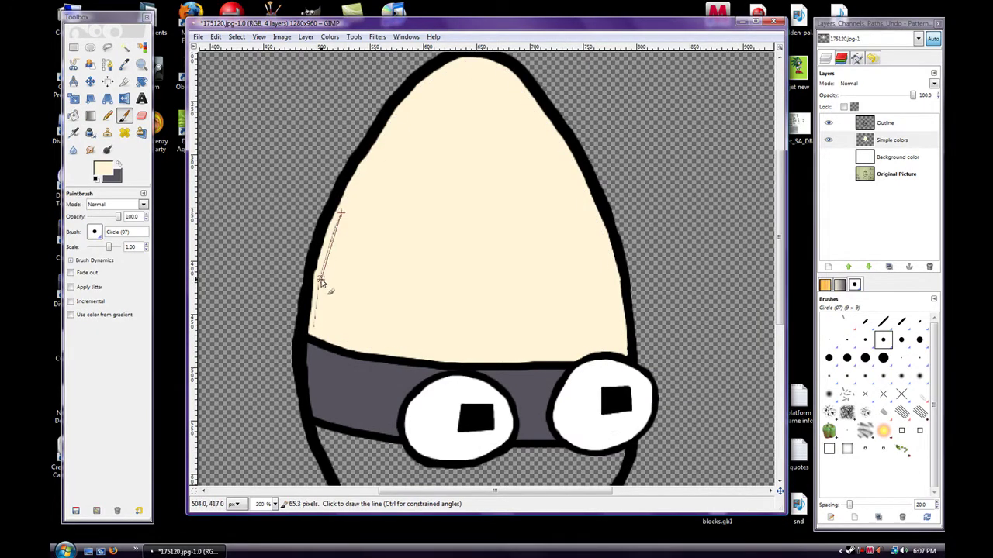
scroll(320, 282, down, 5)
drag(314, 211, 512, 237)
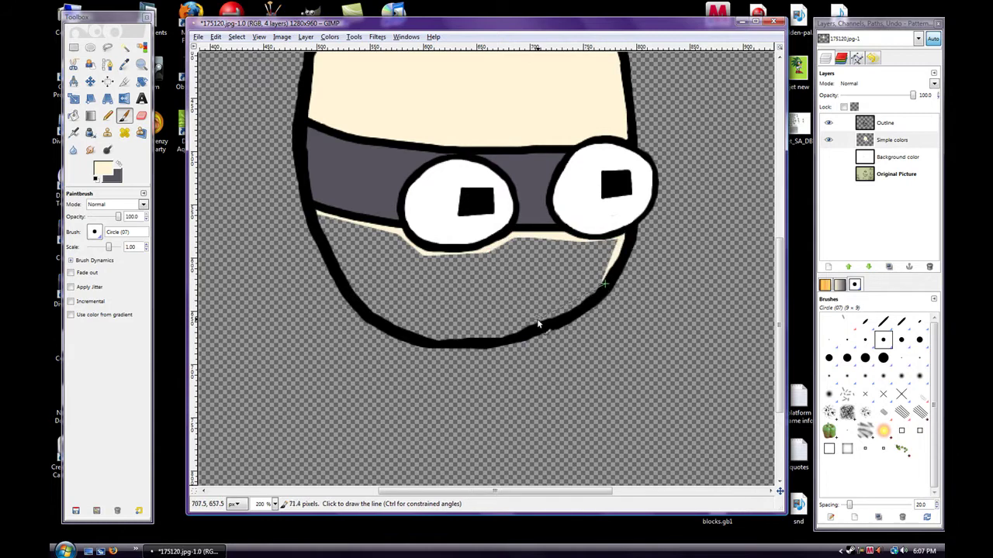
key(shift+b)
click(465, 279)
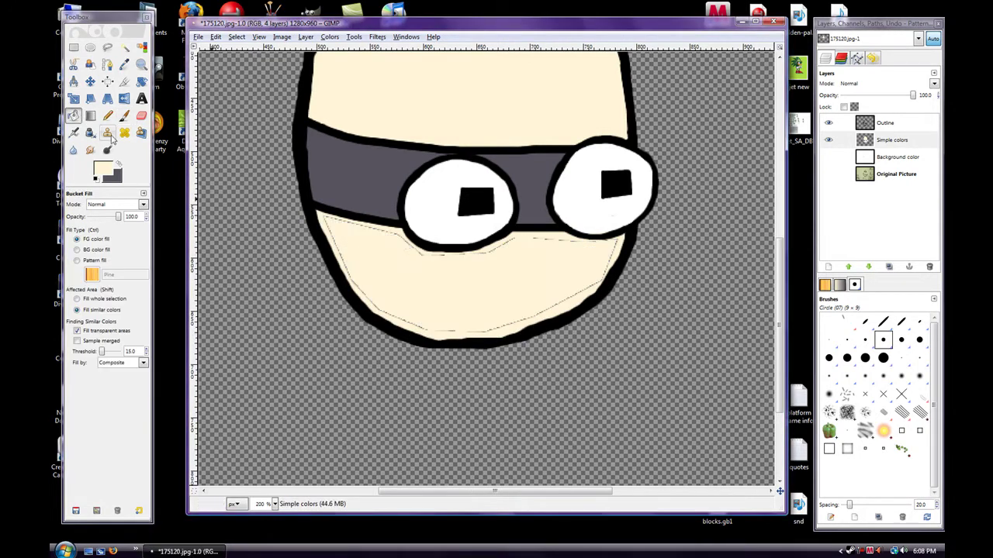
key(p)
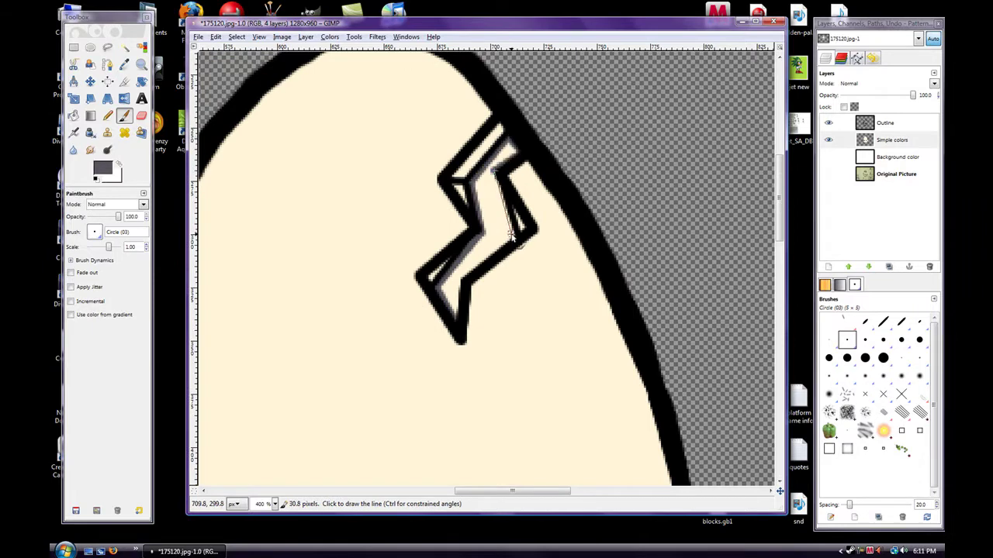
- Paint grey inside the crack's zigzag, reselect cream, and duplicate the Simple colors layer
drag(446, 299, 503, 157)
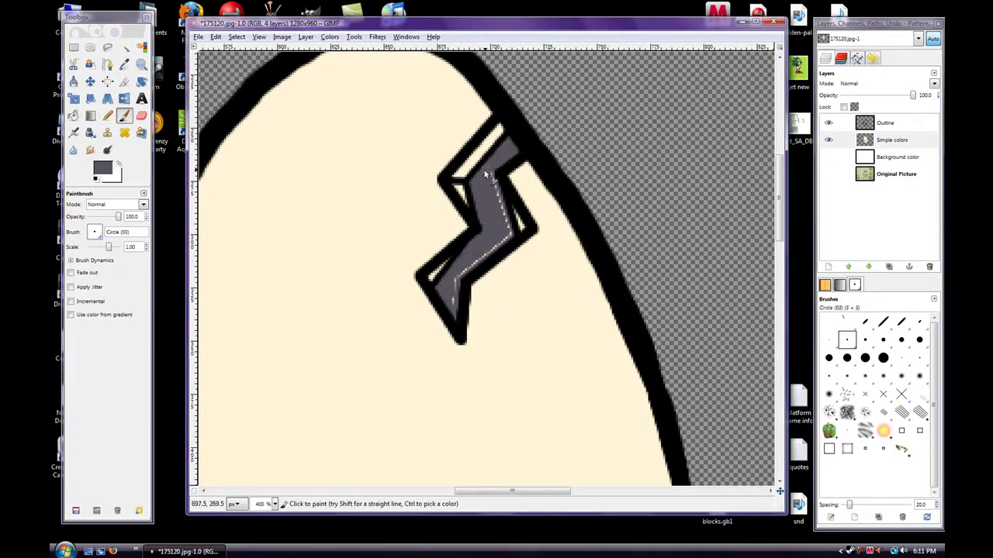
key(shift+ctrl+j)
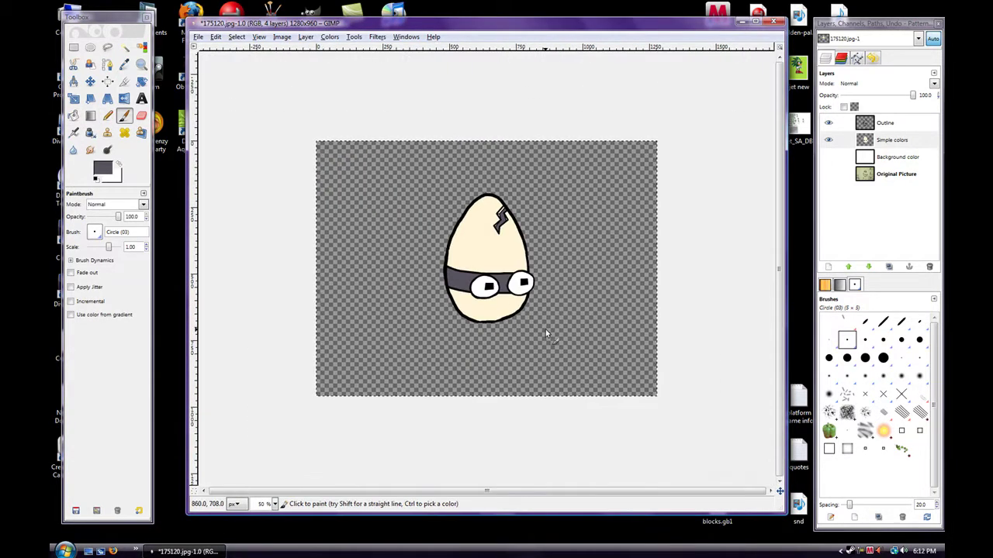
key(2)
key(plus)
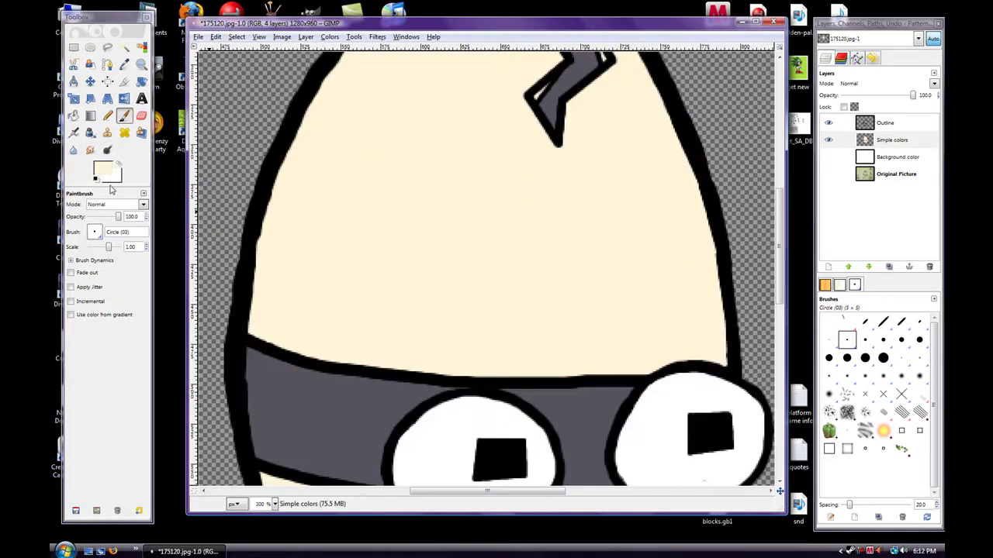
click(101, 169)
click(333, 263)
scroll(505, 303, up, 3)
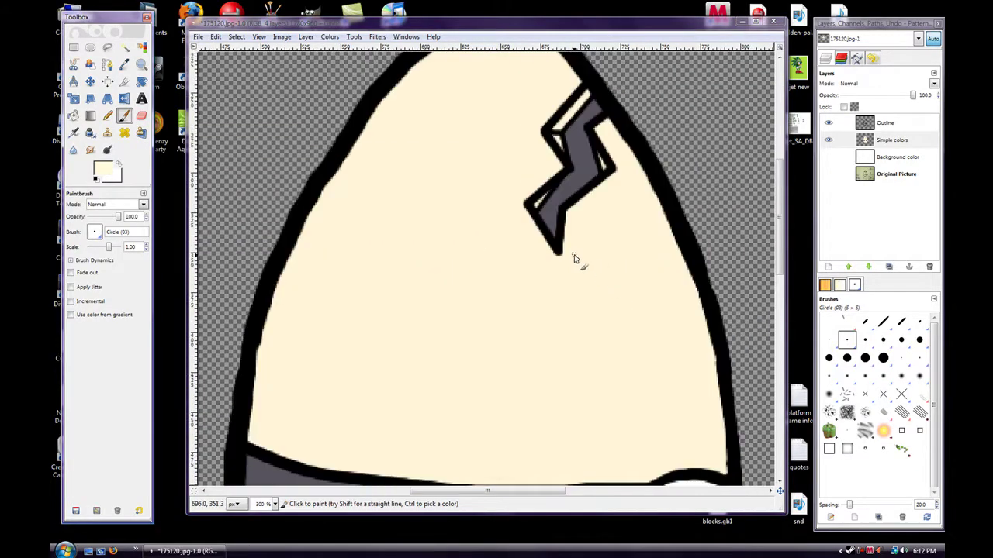
scroll(603, 230, up, 3)
right_click(892, 140)
- Duplicate the Simple colors layer and rename the copy for shading
click(838, 191)
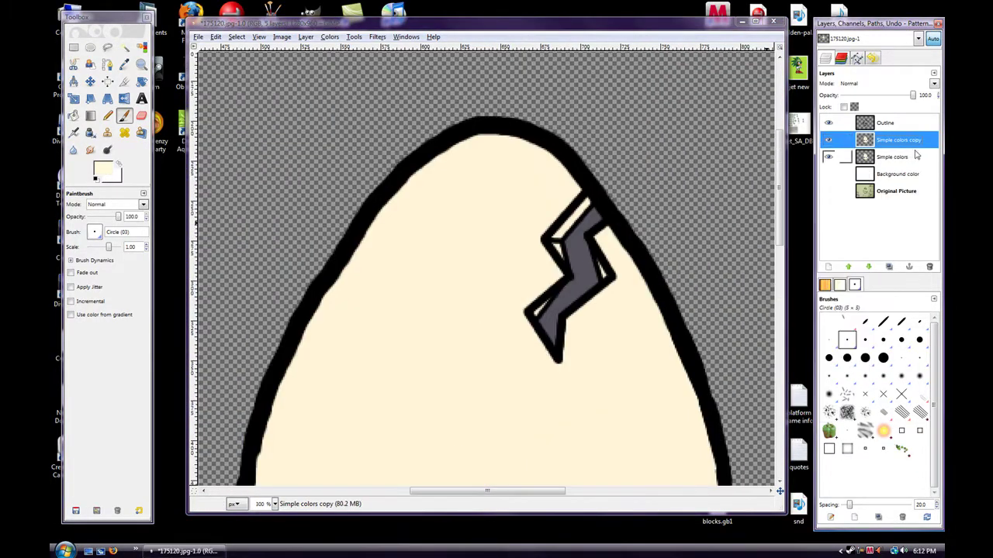
double_click(893, 139)
key(Return)
scroll(586, 265, down, 5)
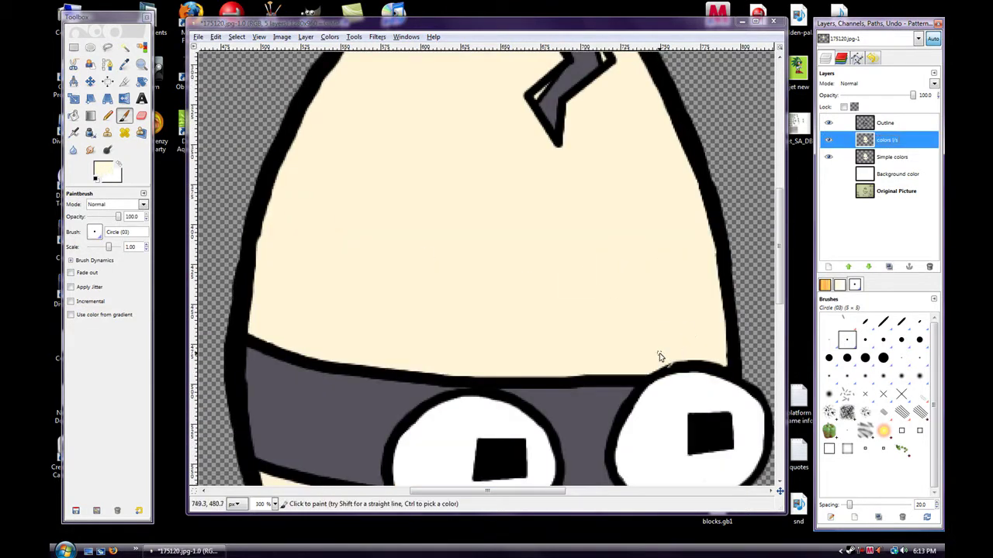
click(658, 357)
- Choose a lighter cream paint colour and the larger Circle (07) brush
click(95, 173)
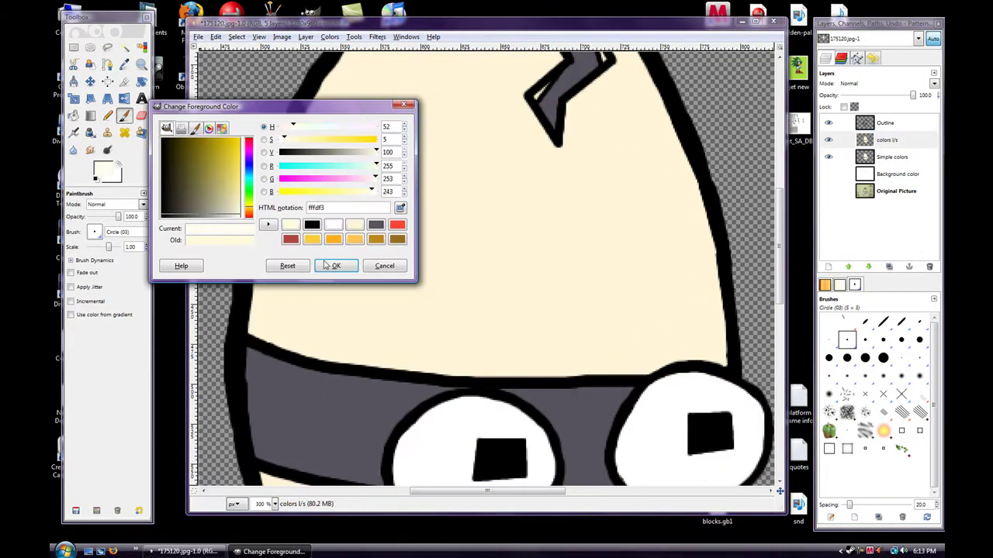
scroll(435, 326, up, 3)
click(336, 265)
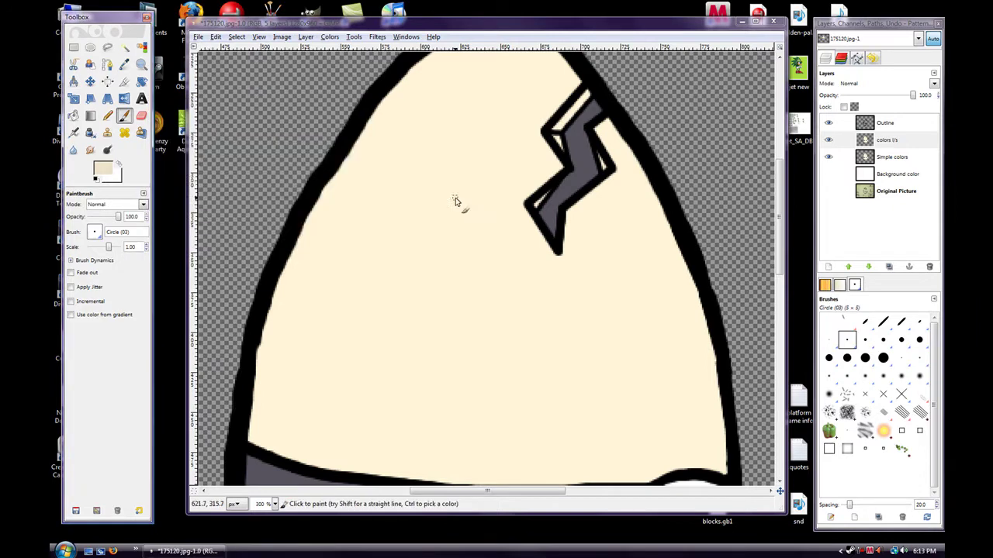
click(93, 232)
click(116, 272)
scroll(527, 168, up, 5)
- Paint cream shading down the egg's left side and over the lower-left lines
drag(504, 138, 388, 262)
scroll(370, 184, down, 3)
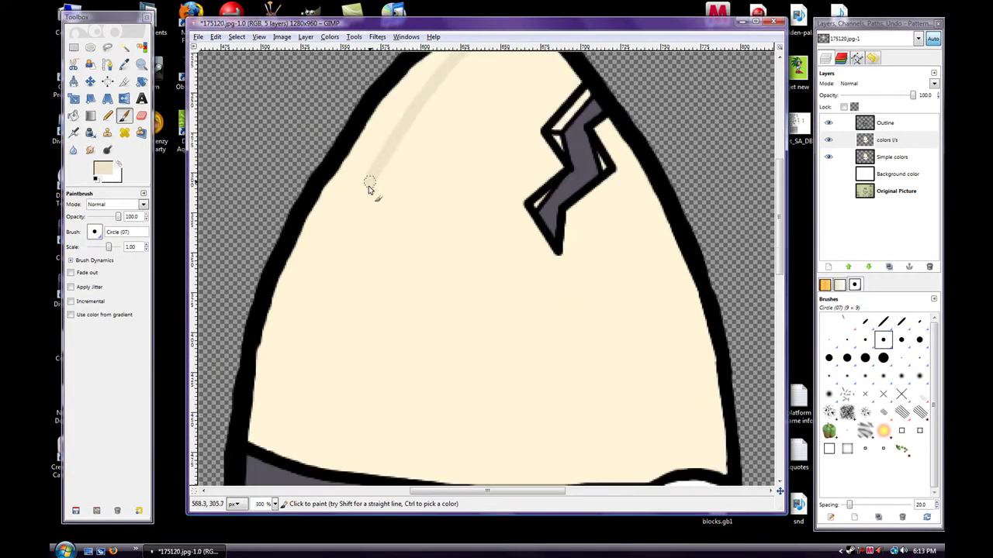
drag(370, 183, 338, 473)
scroll(344, 144, down, 8)
drag(343, 144, 572, 436)
drag(557, 293, 420, 322)
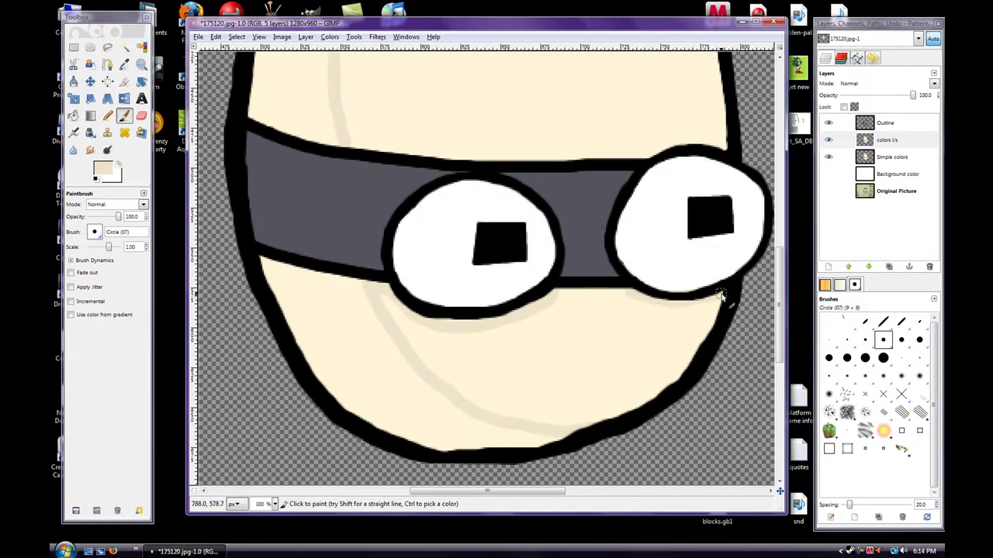
scroll(299, 228, up, 3)
scroll(275, 250, up, 2)
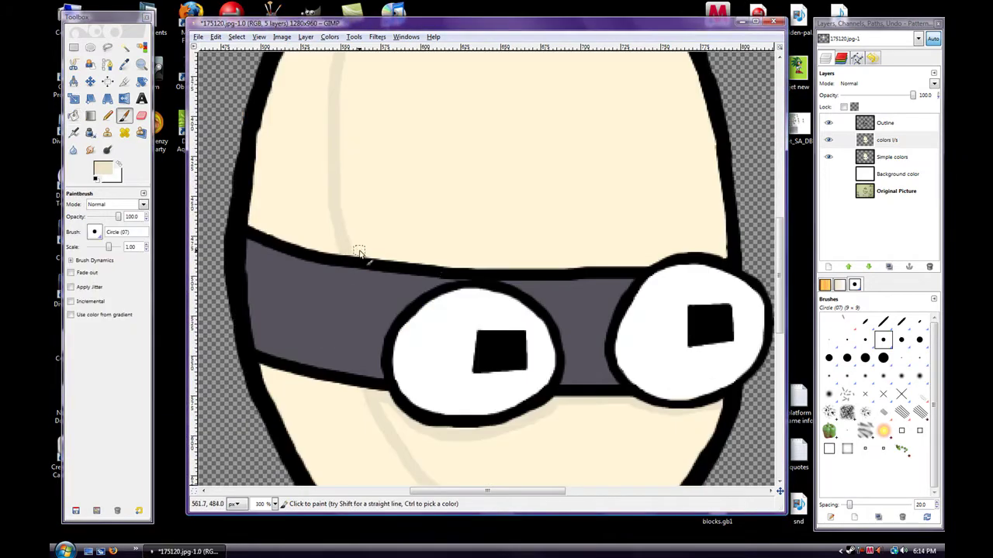
scroll(354, 250, up, 8)
scroll(365, 284, down, 10)
scroll(387, 279, up, 2)
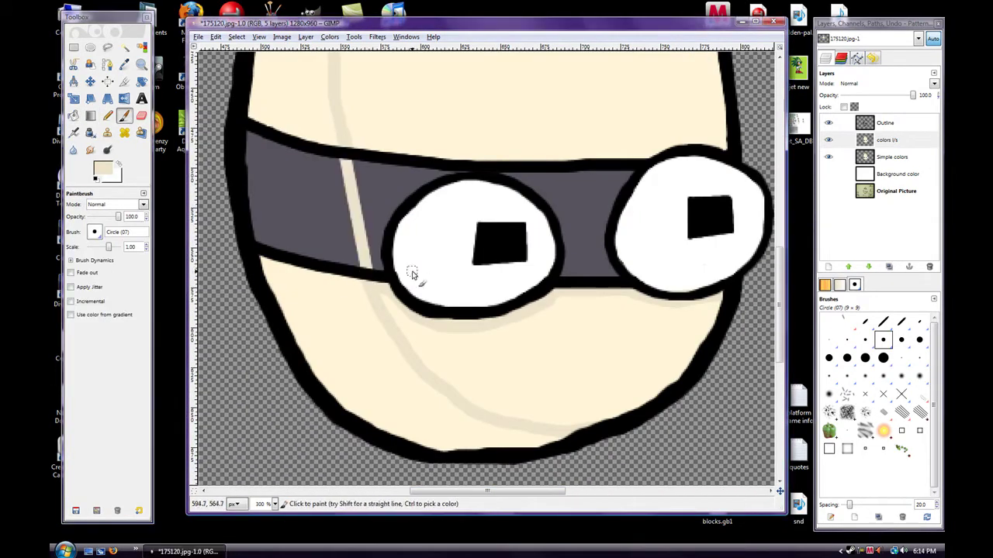
scroll(410, 272, down, 2)
mouse_move(268, 164)
mouse_down()
mouse_move(399, 332)
mouse_move(571, 338)
mouse_up()
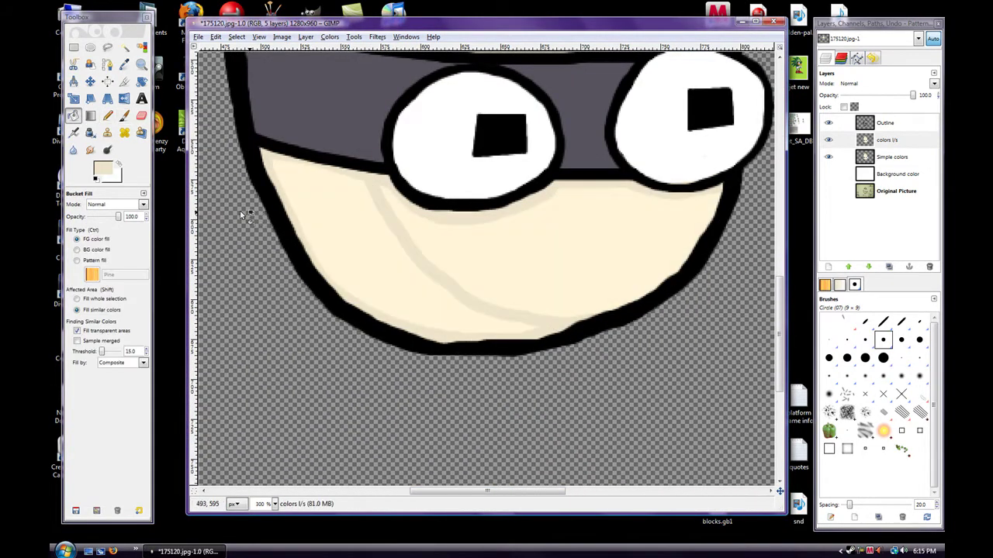
drag(432, 277, 280, 168)
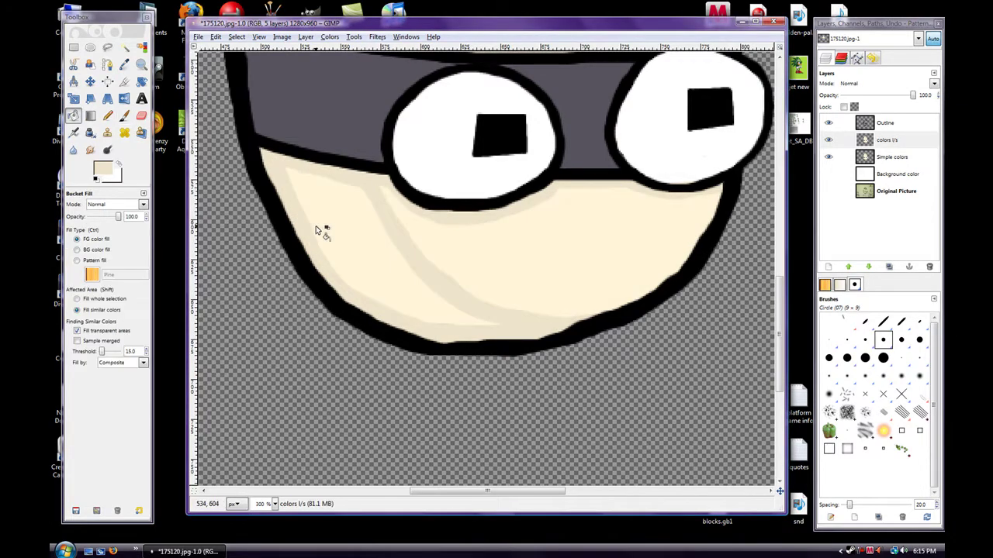
mouse_move(429, 289)
mouse_down()
mouse_move(381, 240)
mouse_move(443, 311)
mouse_move(372, 253)
mouse_up()
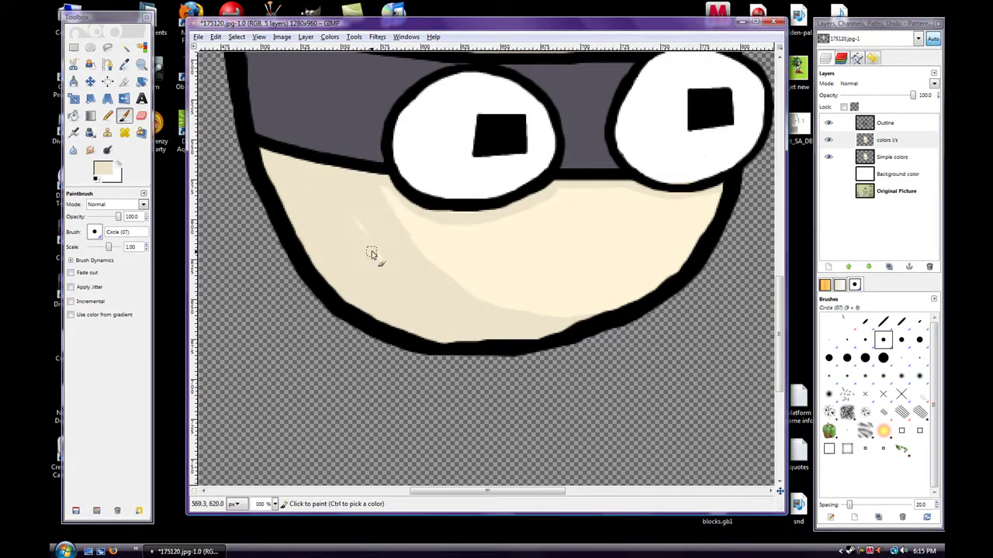
- Cover the remaining light highlight strokes on the egg with cream
scroll(496, 138, up, 5)
scroll(257, 279, down, 3)
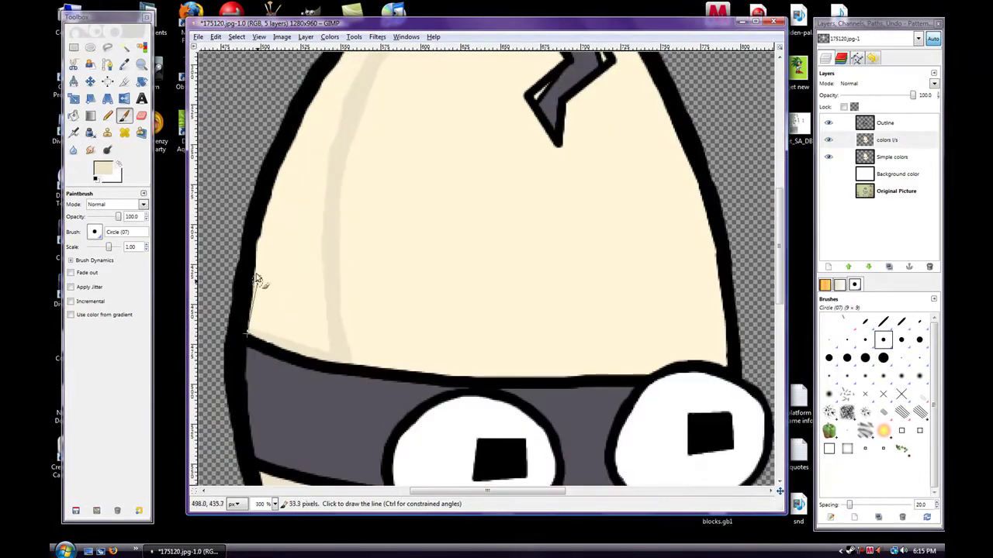
scroll(465, 200, up, 2)
scroll(466, 200, left, 2)
scroll(466, 201, up, 3)
scroll(470, 194, down, 2)
scroll(439, 224, down, 5)
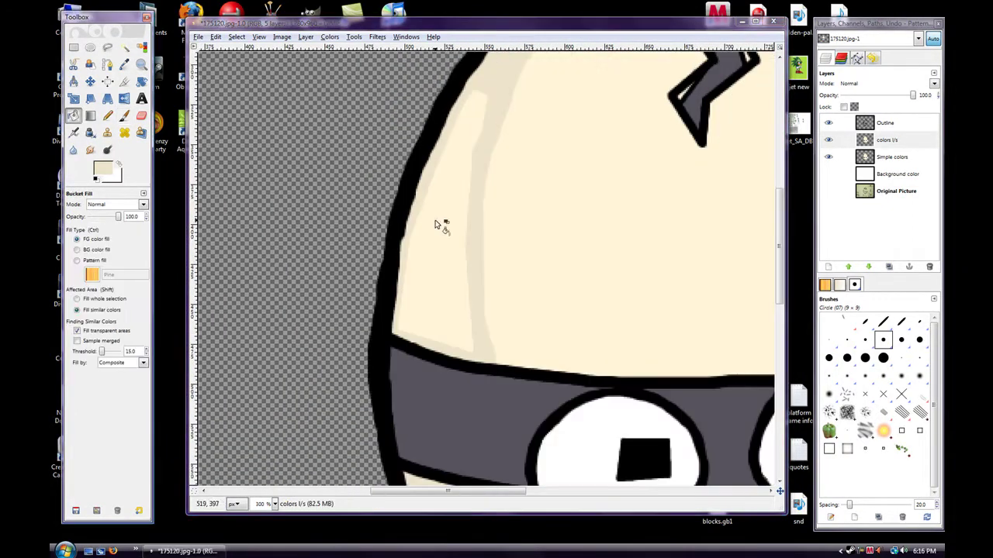
scroll(468, 348, up, 1)
mouse_move(459, 296)
mouse_down()
mouse_move(405, 295)
mouse_move(469, 161)
mouse_up()
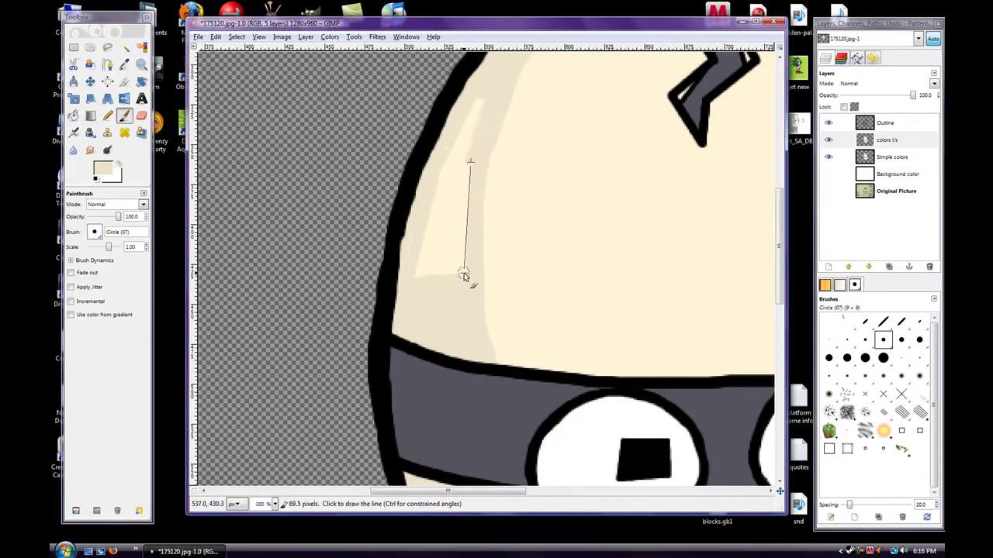
scroll(399, 324, up, 5)
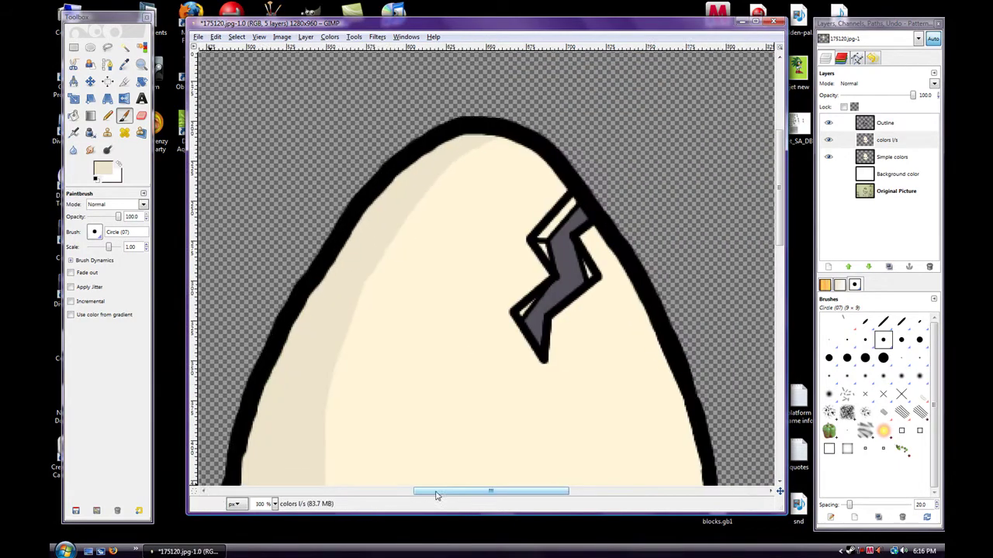
scroll(434, 341, right, 3)
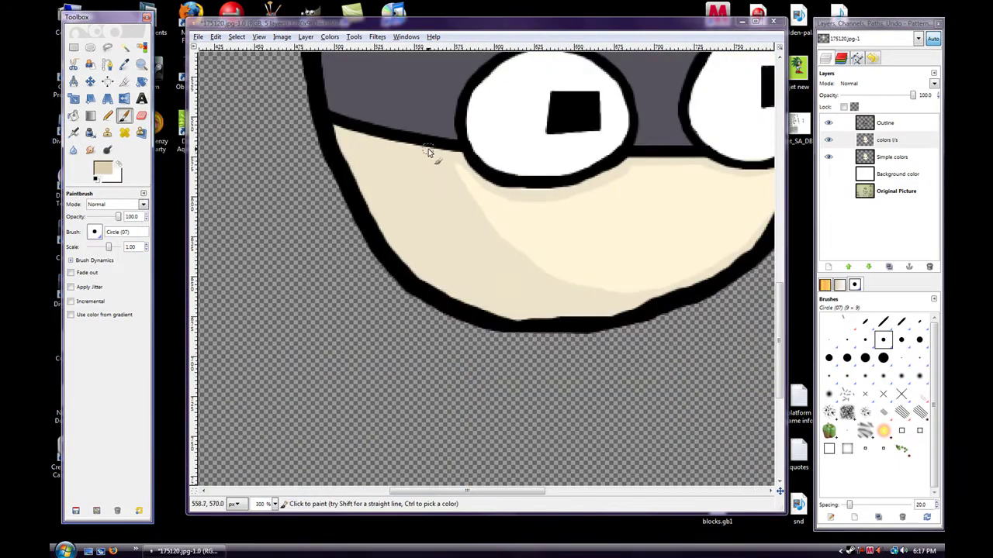
- Paint darker cream shading along the egg's lower and left edges
scroll(427, 152, up, 5)
drag(373, 328, 361, 151)
scroll(387, 199, up, 3)
scroll(372, 284, down, 5)
drag(379, 353, 411, 422)
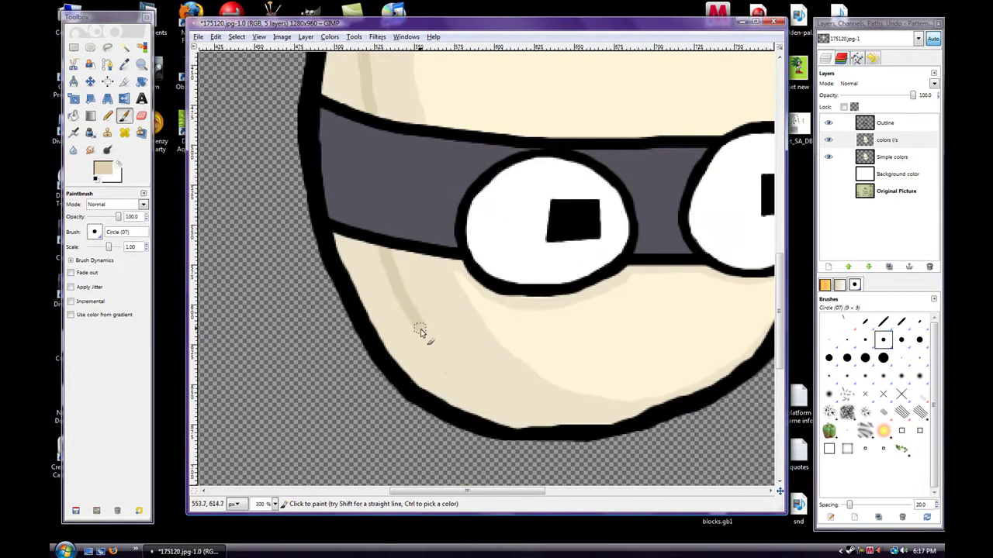
drag(419, 332, 550, 430)
drag(349, 240, 443, 395)
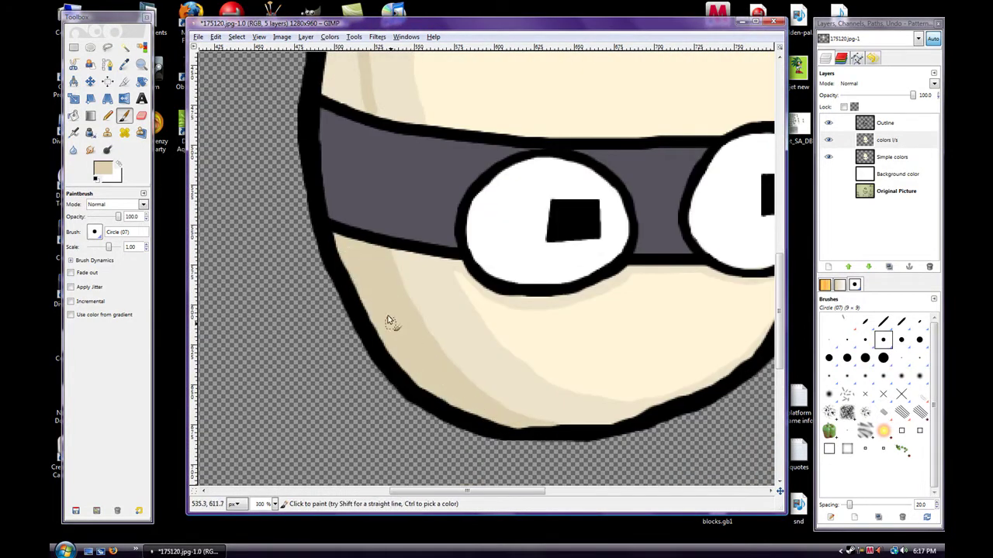
- Add darker cream shading down the egg's right edge and faint lines under the crack
scroll(372, 295, up, 5)
scroll(356, 310, up, 5)
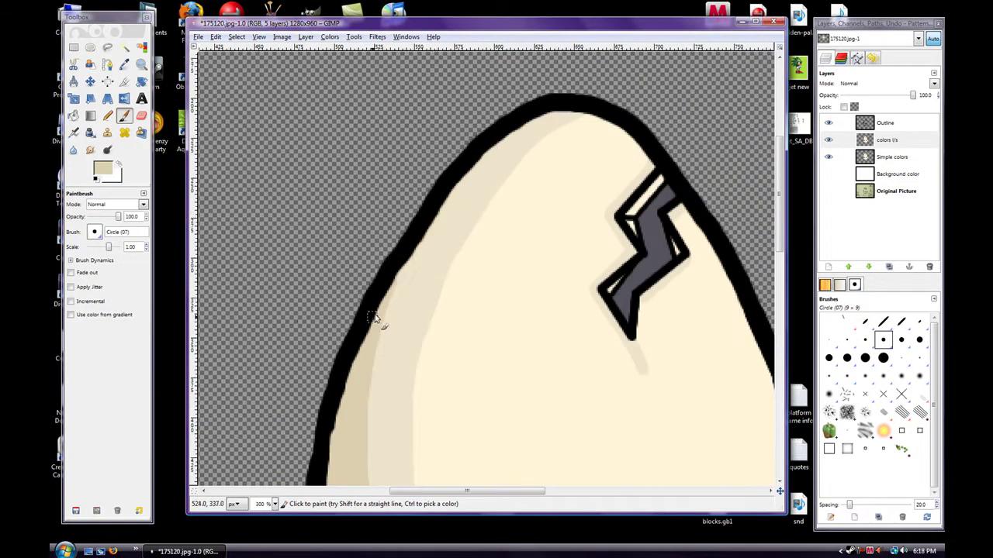
scroll(673, 247, down, 3)
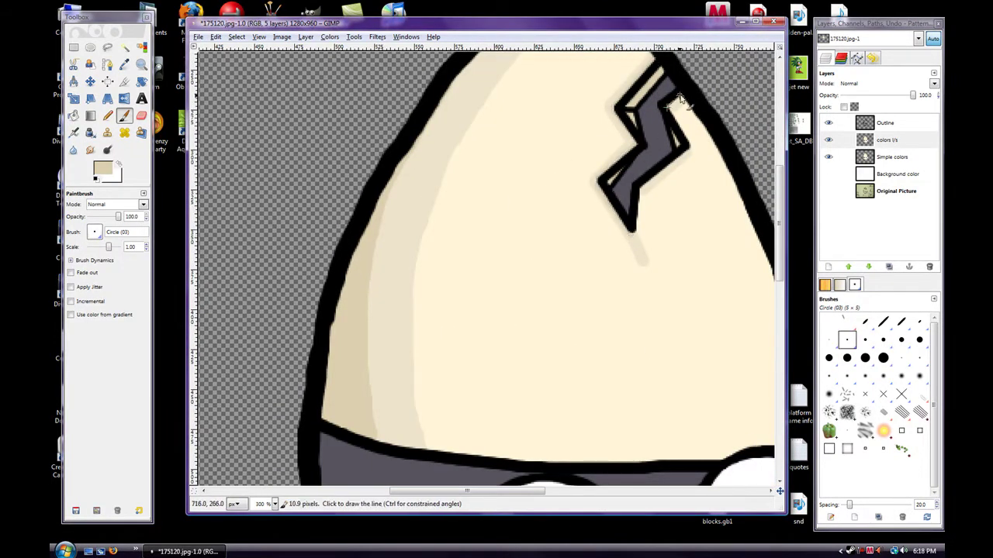
scroll(622, 247, right, 3)
scroll(457, 333, down, 2)
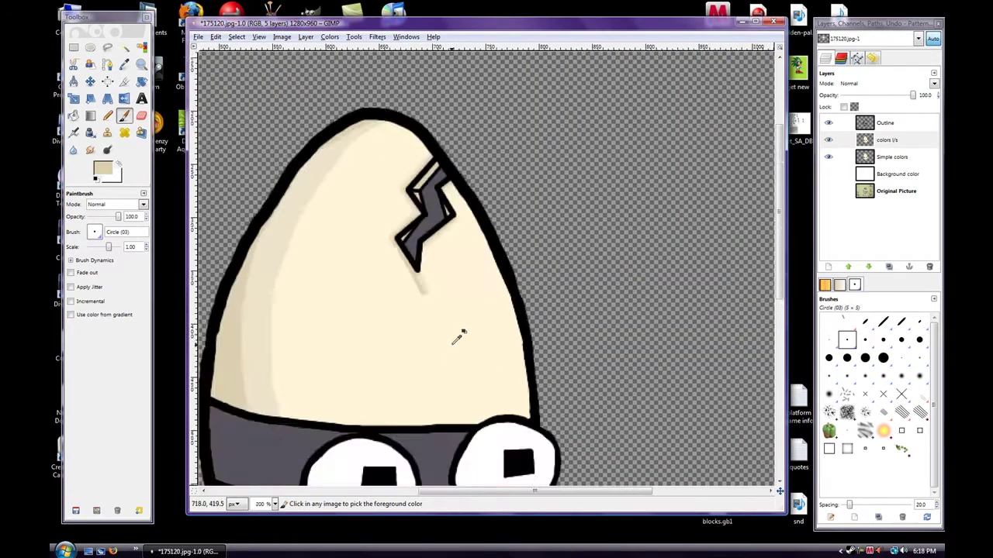
scroll(452, 345, down, 1)
scroll(526, 311, up, 6)
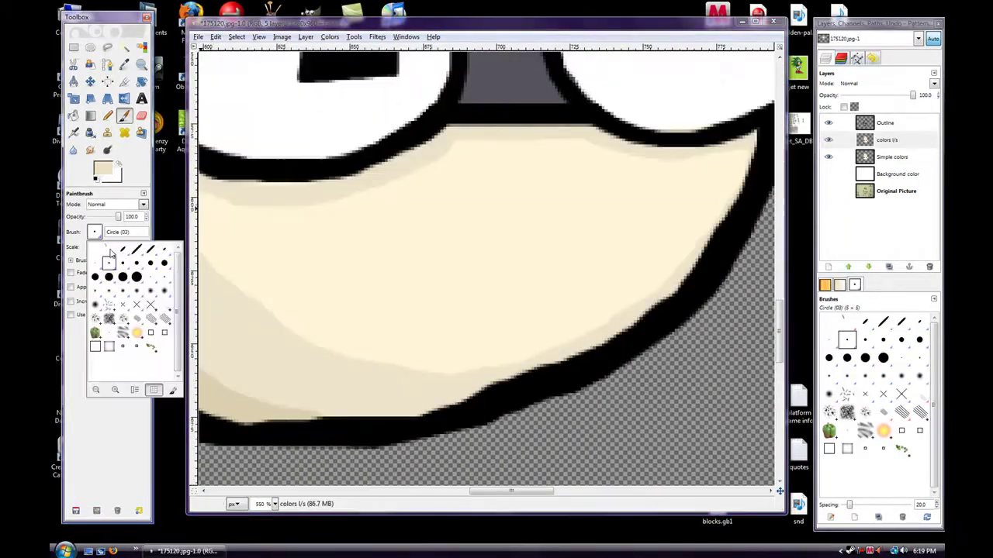
drag(633, 301, 422, 371)
scroll(370, 115, left, 5)
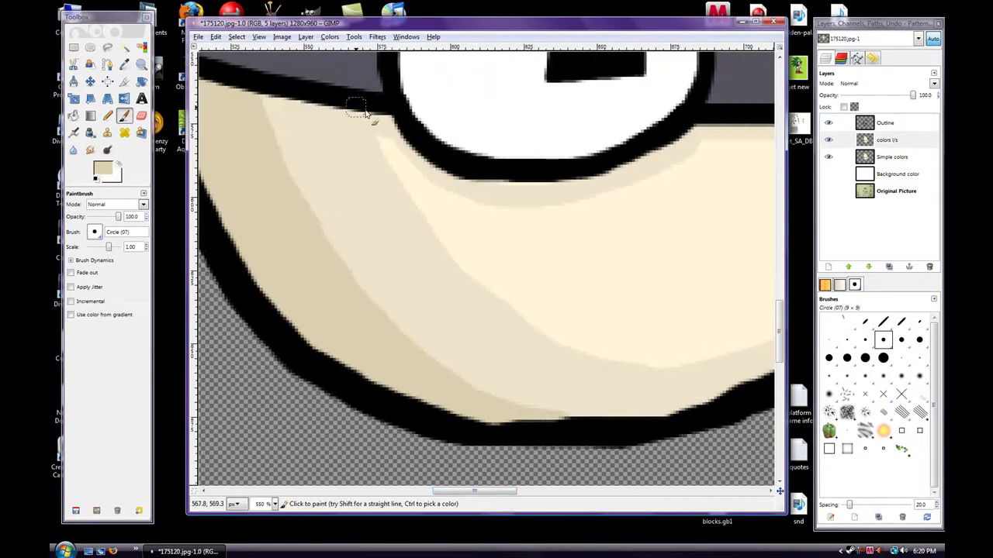
scroll(237, 304, right, 3)
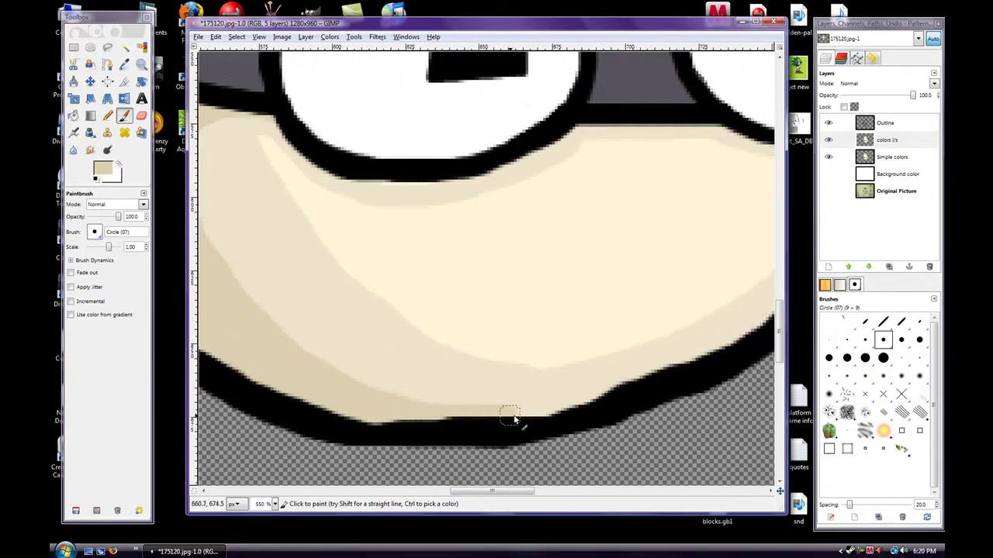
drag(503, 493, 544, 493)
- Dab a short beige shading stroke near the egg's edge, then zoom out to 100%
scroll(453, 221, up, 3)
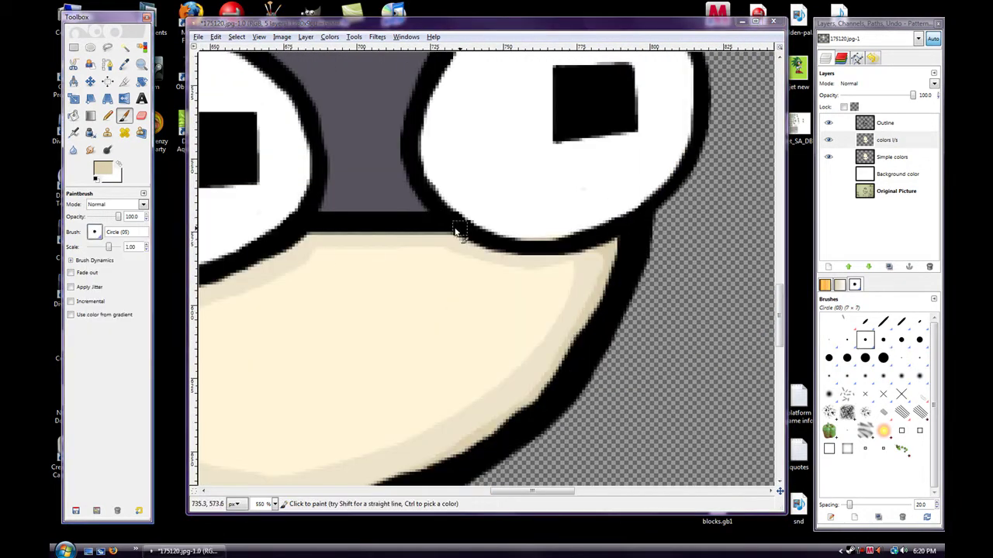
scroll(598, 399, left, 5)
scroll(377, 288, down, 3)
scroll(690, 287, down, 5)
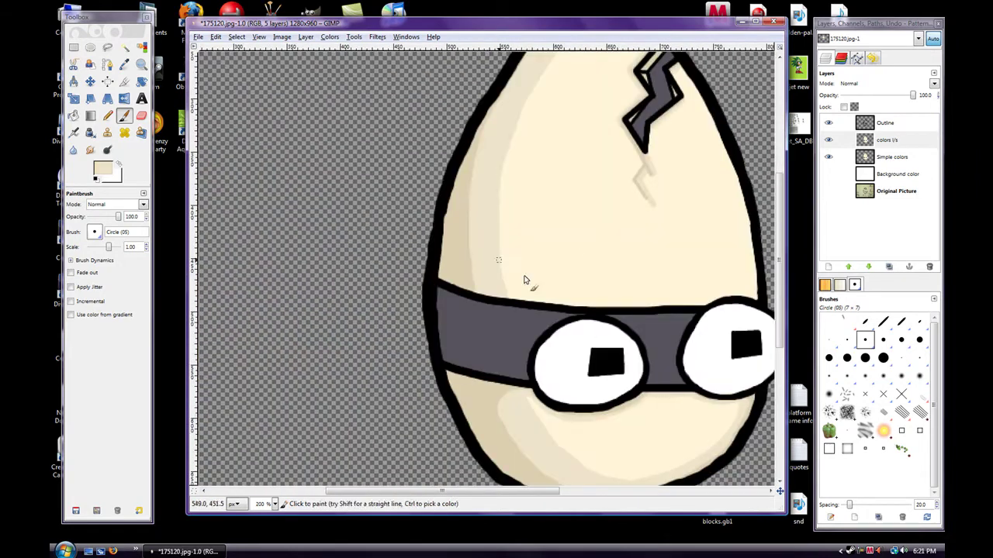
scroll(589, 396, up, 3)
scroll(596, 147, up, 2)
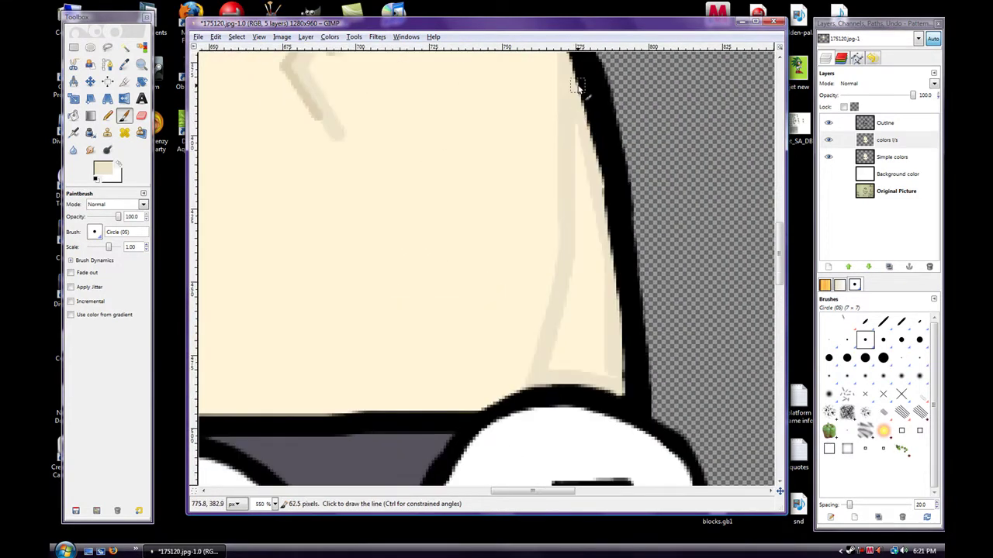
scroll(556, 322, up, 3)
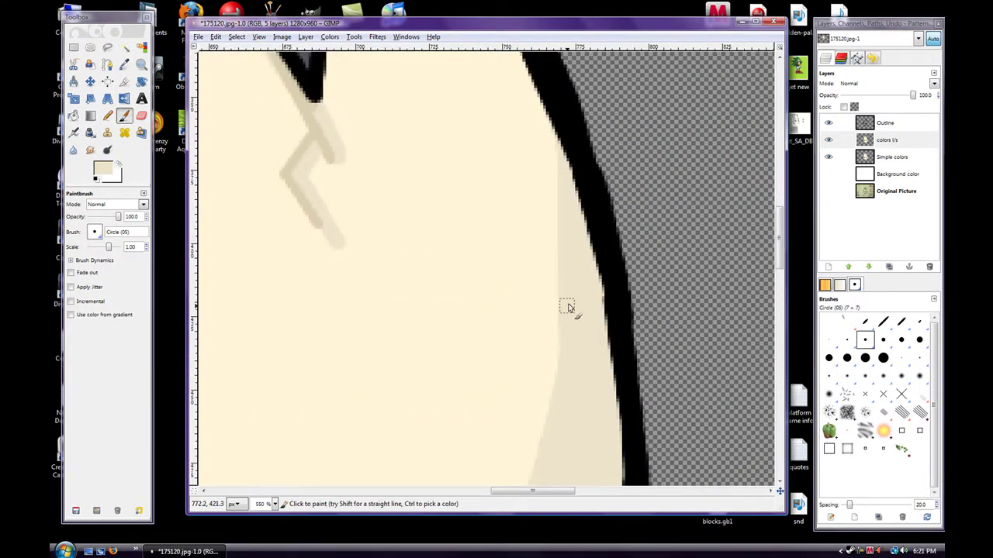
scroll(535, 233, down, 3)
scroll(504, 256, right, 3)
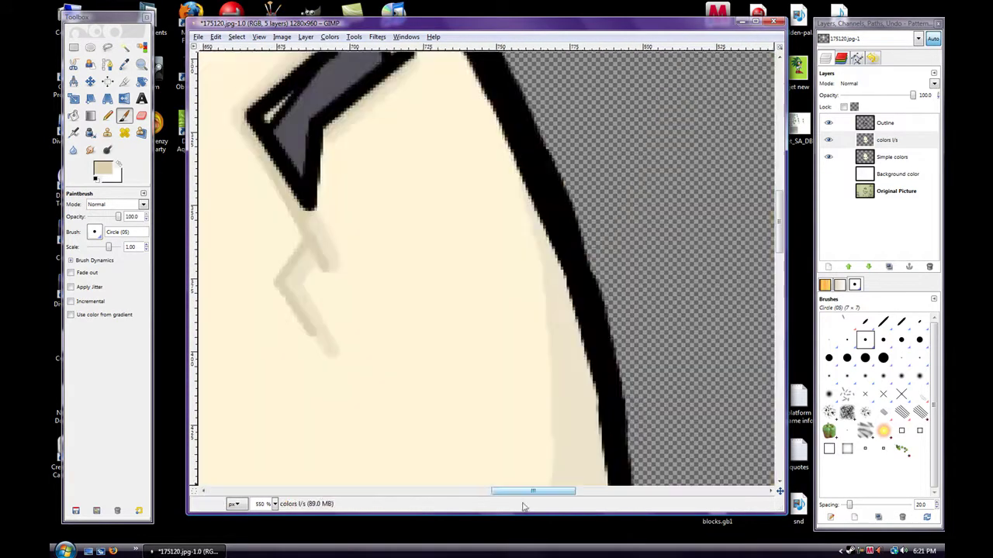
shift+click(498, 187)
ctrl+scroll(514, 303, down, 7)
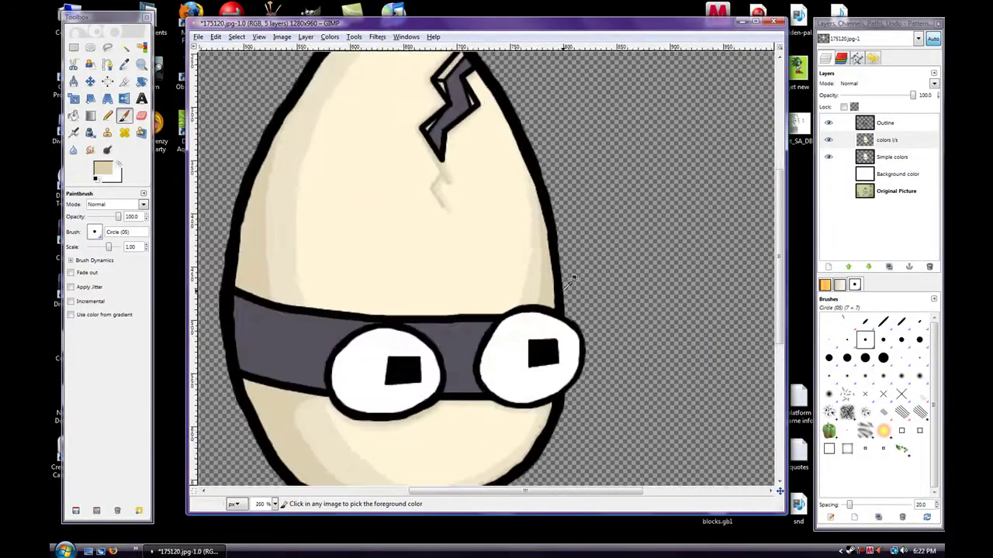
ctrl+scroll(620, 276, up, 8)
ctrl+scroll(561, 308, down, 1)
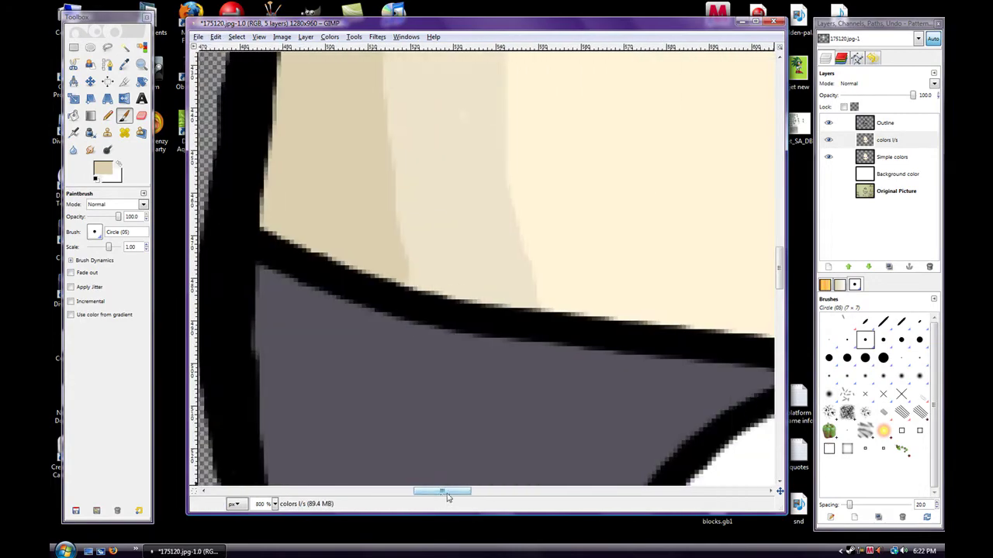
ctrl+scroll(583, 383, down, 4)
ctrl+scroll(724, 323, down, 1)
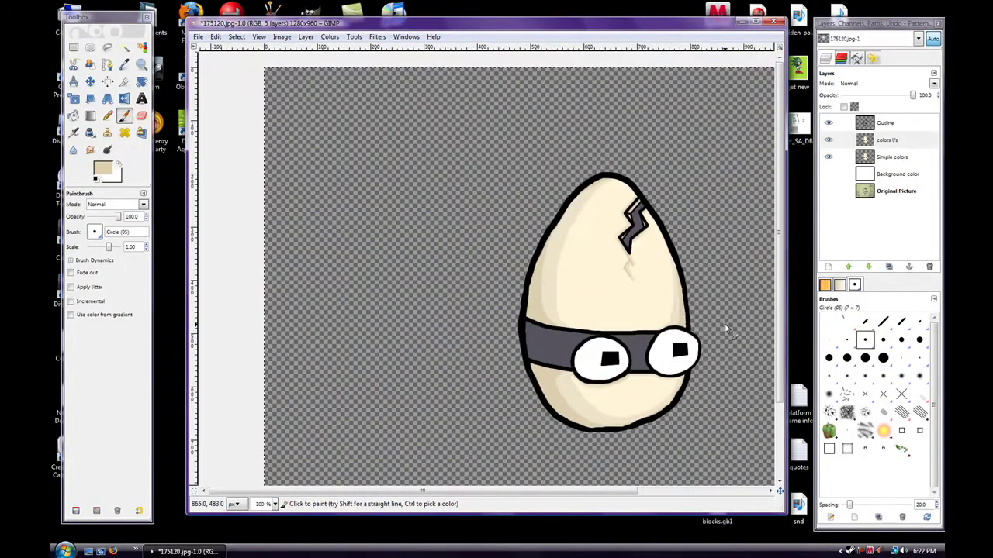
ctrl+scroll(645, 209, up, 5)
ctrl+scroll(525, 376, down, 4)
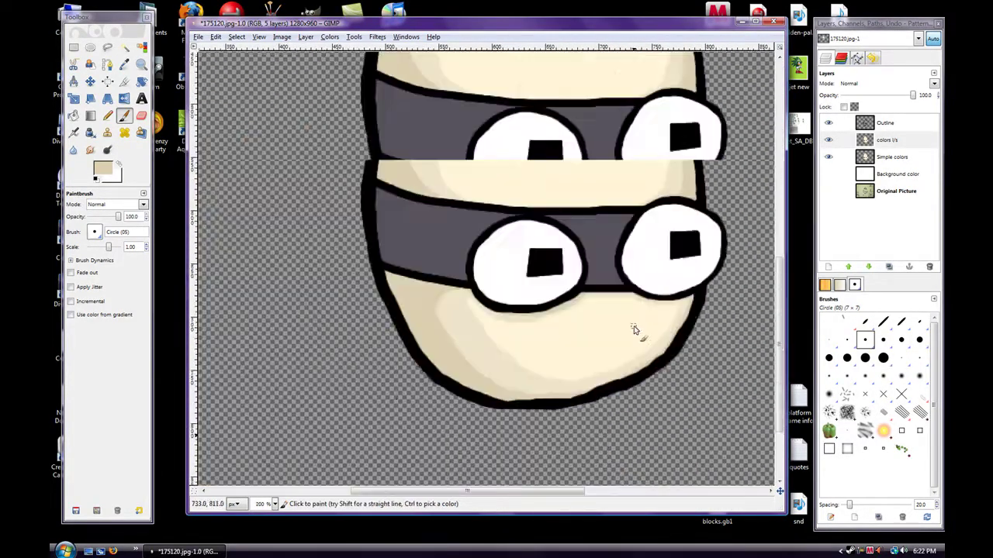
ctrl+scroll(641, 328, up, 5)
ctrl+scroll(404, 116, down, 6)
ctrl+scroll(466, 310, up, 1)
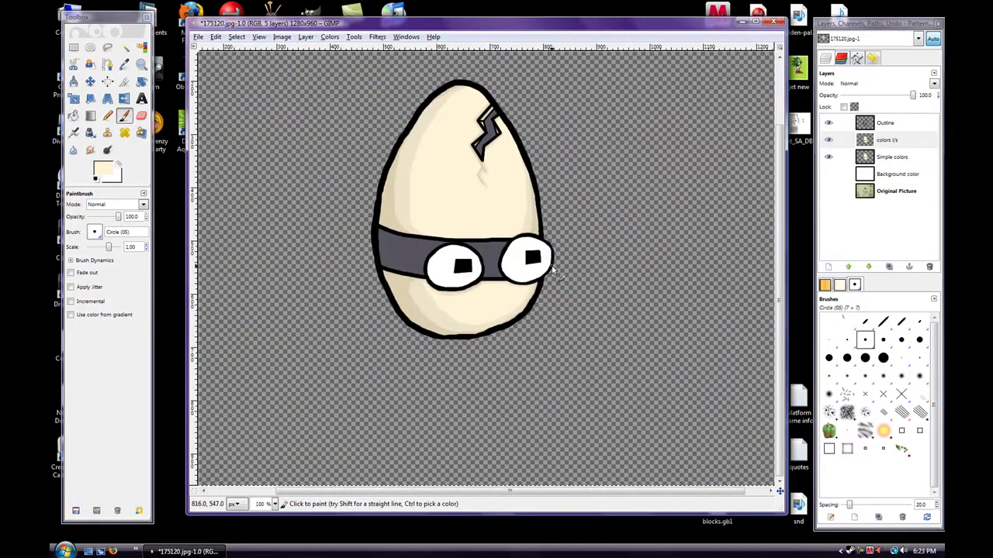
ctrl+scroll(465, 311, up, 4)
- Trim the left pupil's top with a straight white line
ctrl+scroll(426, 329, down, 5)
ctrl+click(427, 326)
ctrl+scroll(426, 326, up, 5)
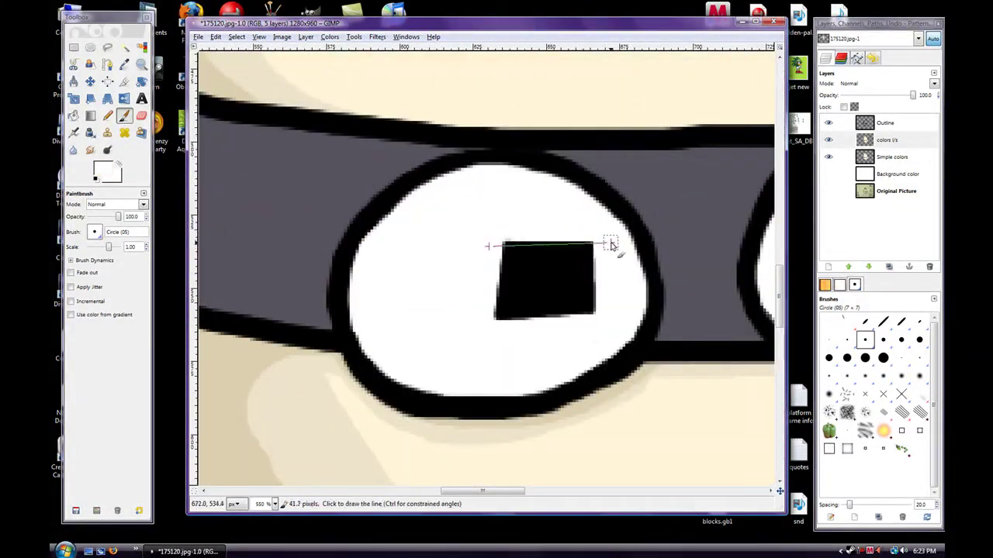
shift+click(610, 245)
key(shift+e)
click(590, 233)
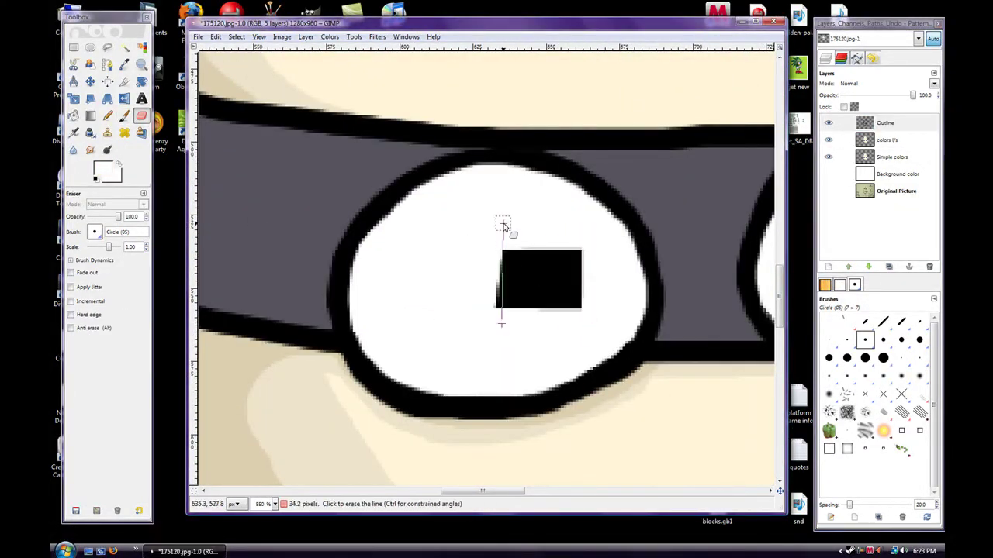
- Extend the right pupil's left edge with a straight black line
scroll(502, 225, right, 4)
ctrl+scroll(548, 184, down, 3)
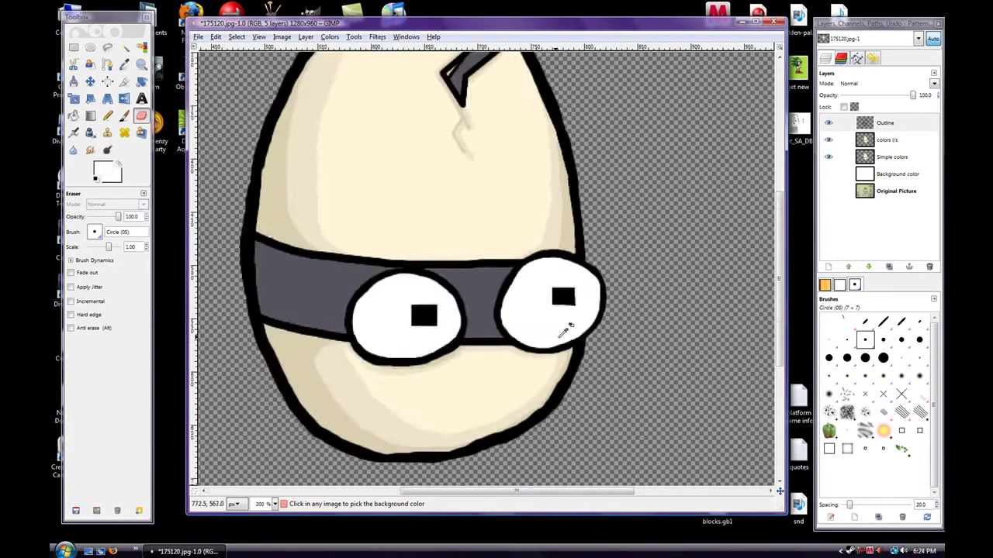
ctrl+scroll(531, 260, up, 2)
key(x)
key(p)
click(486, 213)
shift+click(489, 245)
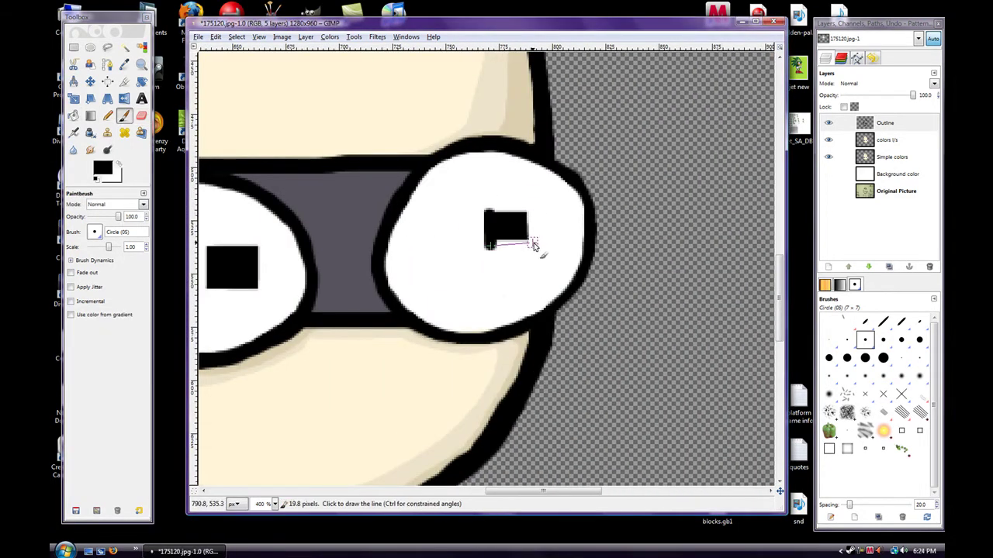
key(shift+e)
ctrl+scroll(543, 200, down, 3)
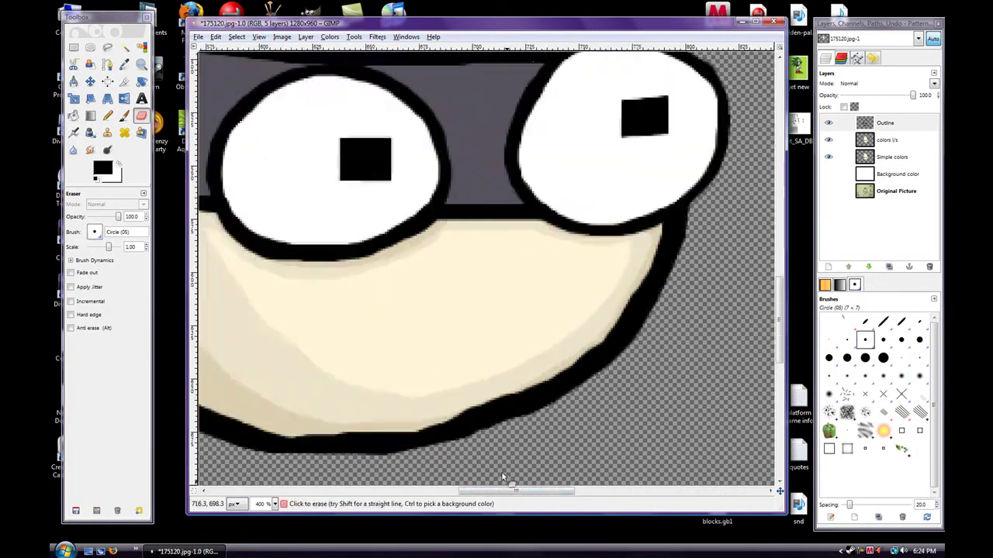
ctrl+scroll(567, 364, up, 3)
click(886, 139)
- Paint dark grey curves on the goggle band with a slightly larger brush
key(p)
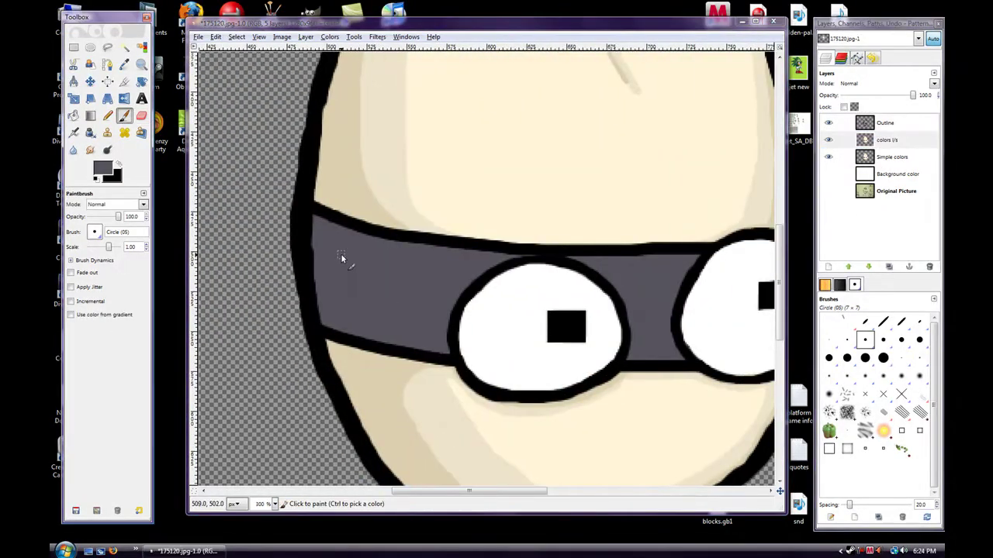
click(101, 169)
click(328, 266)
mouse_move(346, 244)
mouse_down()
mouse_move(338, 329)
mouse_move(346, 231)
mouse_up()
key(period)
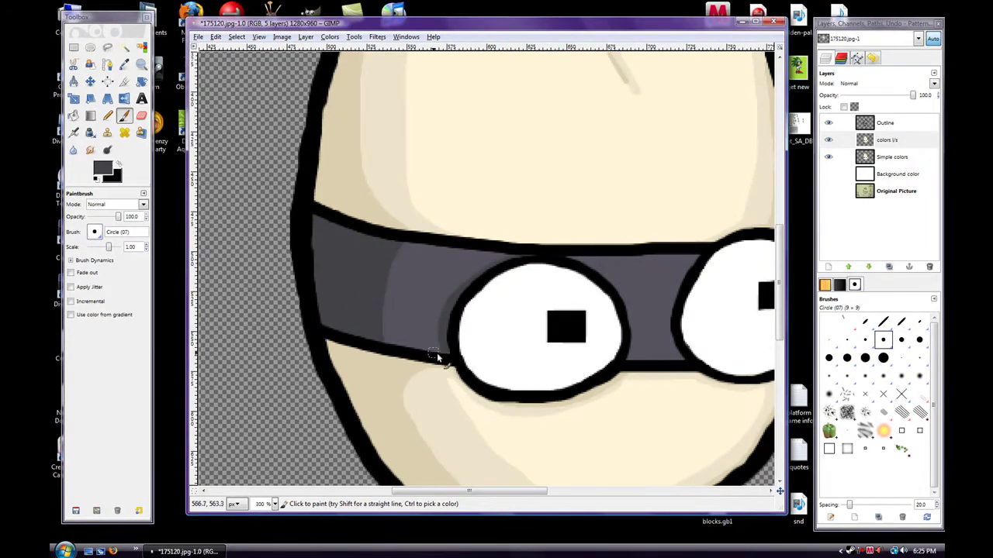
drag(462, 489, 493, 489)
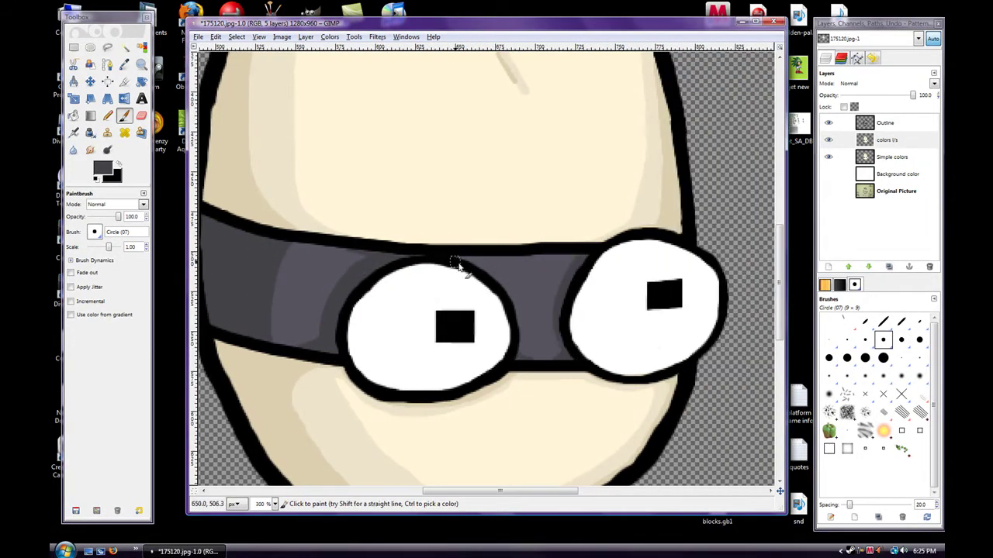
- Paint lighter purple-grey highlights across the goggle band beside the lenses
click(102, 169)
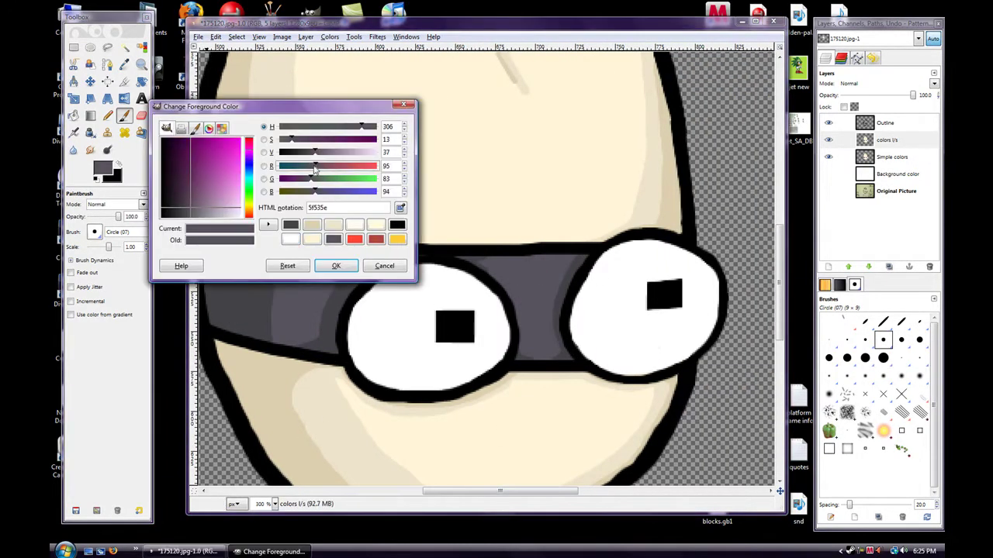
click(335, 265)
drag(311, 264, 315, 311)
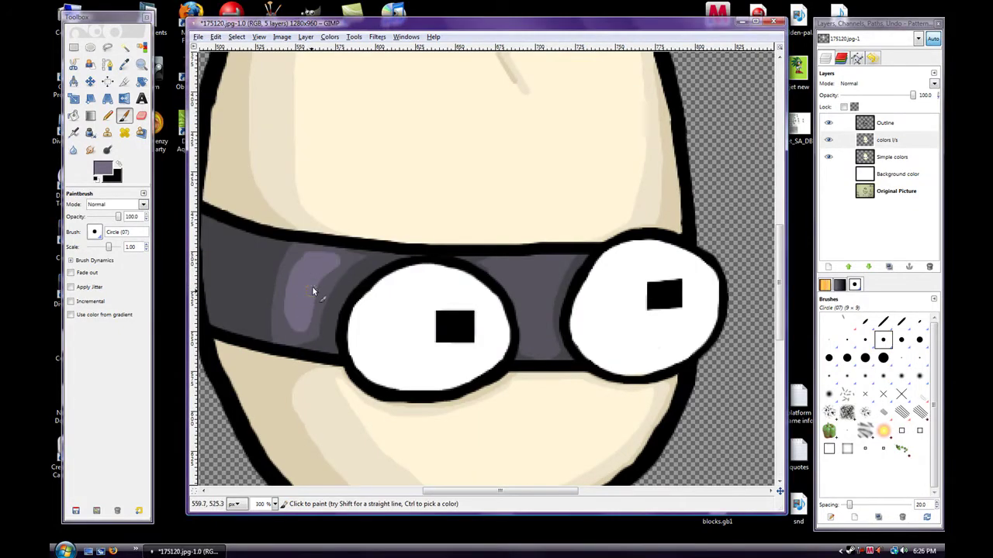
key(shift+ctrl+j)
key(3)
key(bracketleft)
mouse_move(365, 240)
mouse_down()
mouse_move(411, 295)
mouse_move(427, 353)
mouse_up()
drag(411, 295, 419, 345)
scroll(393, 223, left, 5)
drag(369, 260, 373, 230)
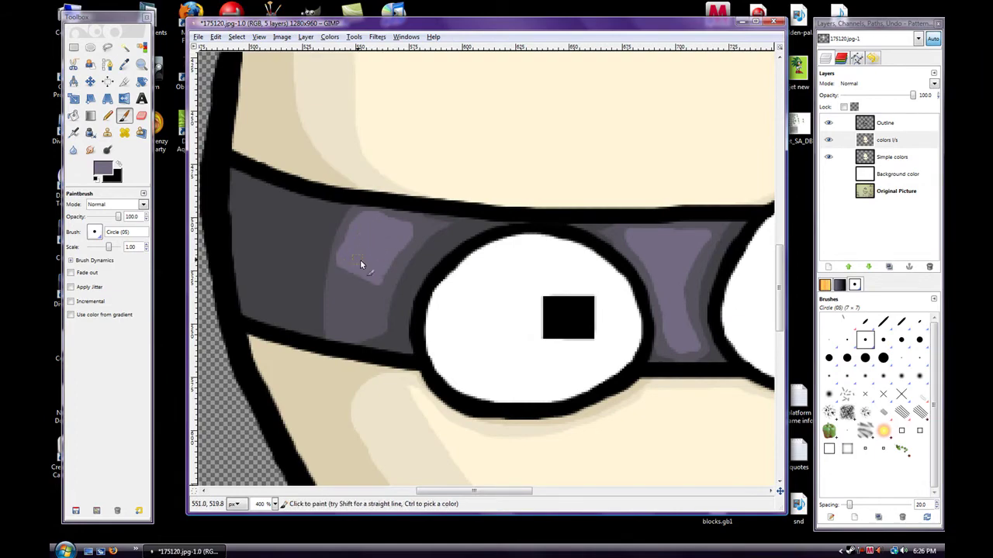
- Add a light purple highlight stripe inside the crack
key(shift+ctrl+j)
scroll(481, 155, up, 10)
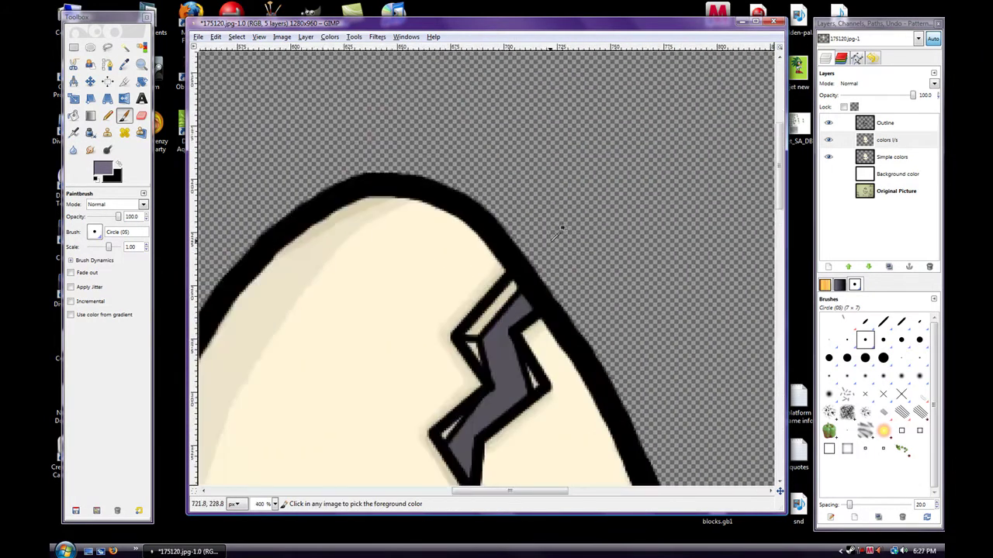
drag(295, 364, 401, 221)
scroll(401, 221, up, 5)
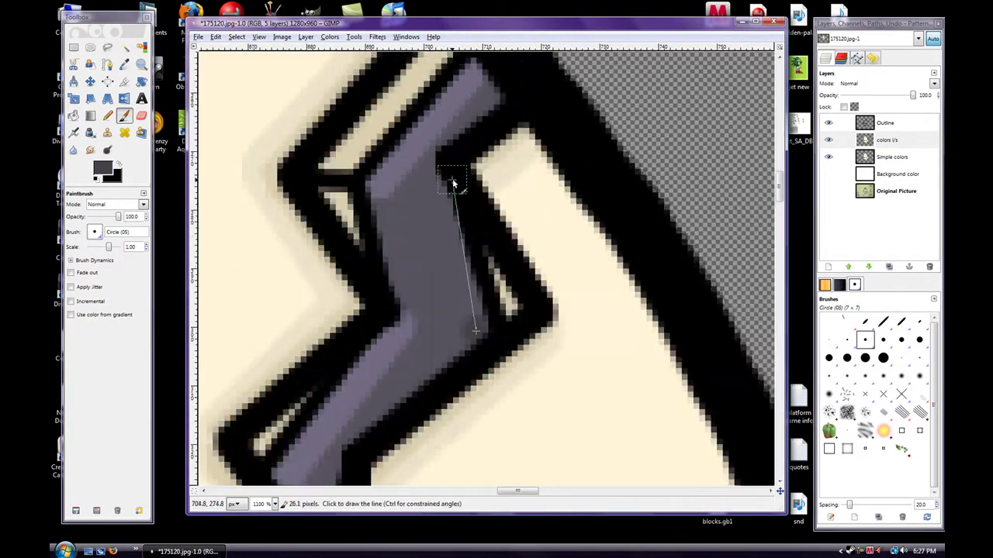
scroll(375, 316, down, 4)
scroll(563, 318, down, 3)
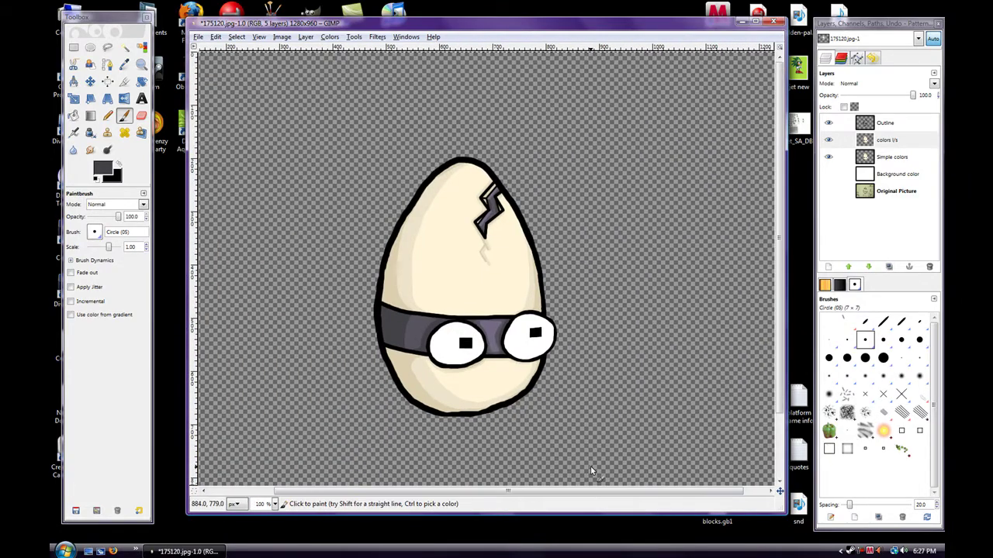
- Paint a soft light grey shadow beside the right eye's pupil
scroll(525, 347, up, 5)
click(102, 169)
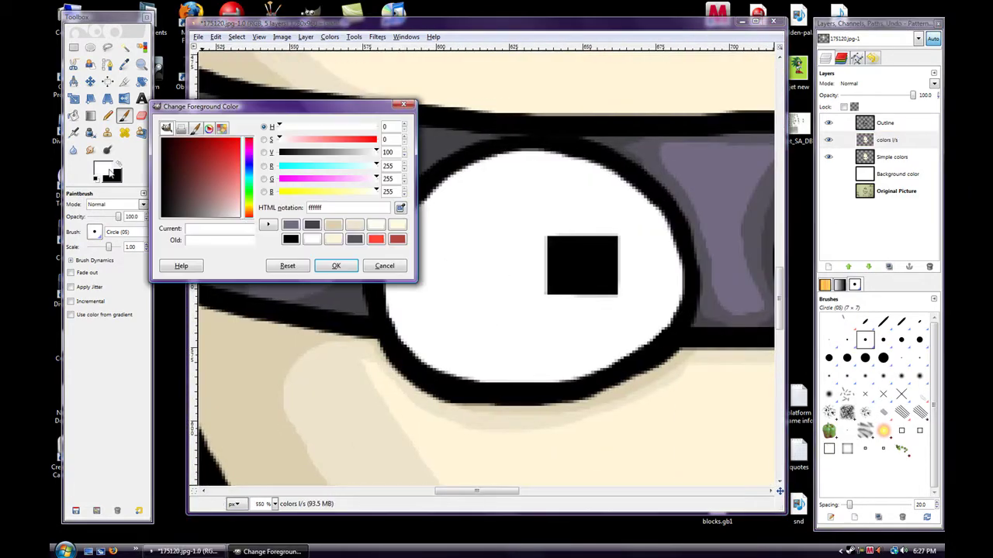
click(336, 265)
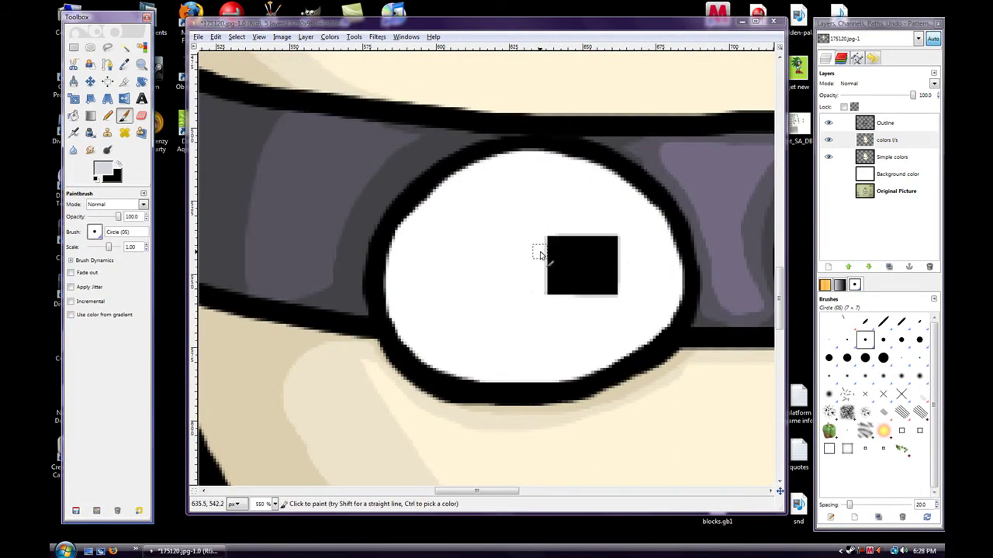
drag(540, 255, 605, 317)
scroll(605, 316, down, 7)
scroll(565, 310, up, 6)
scroll(621, 303, up, 1)
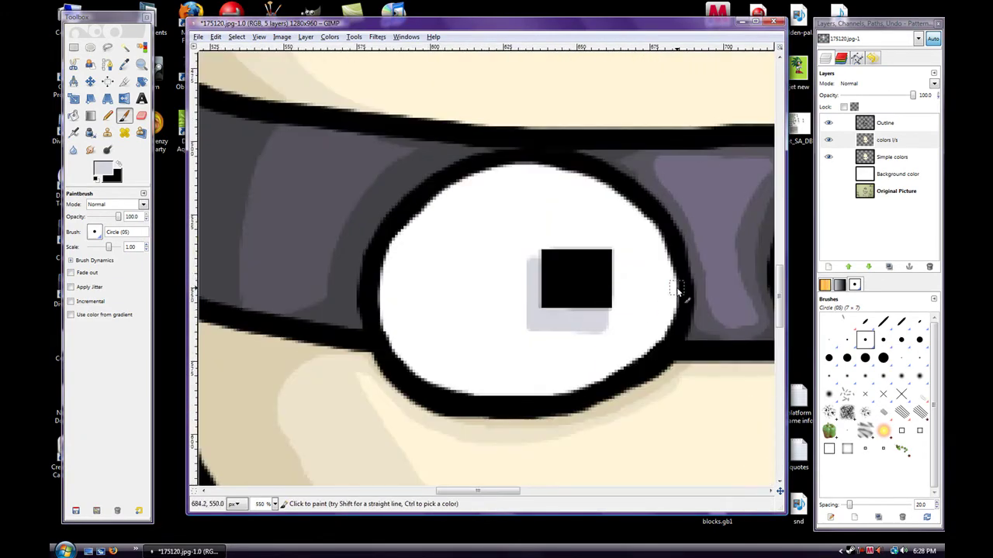
- Shade the right eye's inner rim in light grey, including its left and lower edges
drag(466, 193, 443, 363)
drag(383, 318, 476, 394)
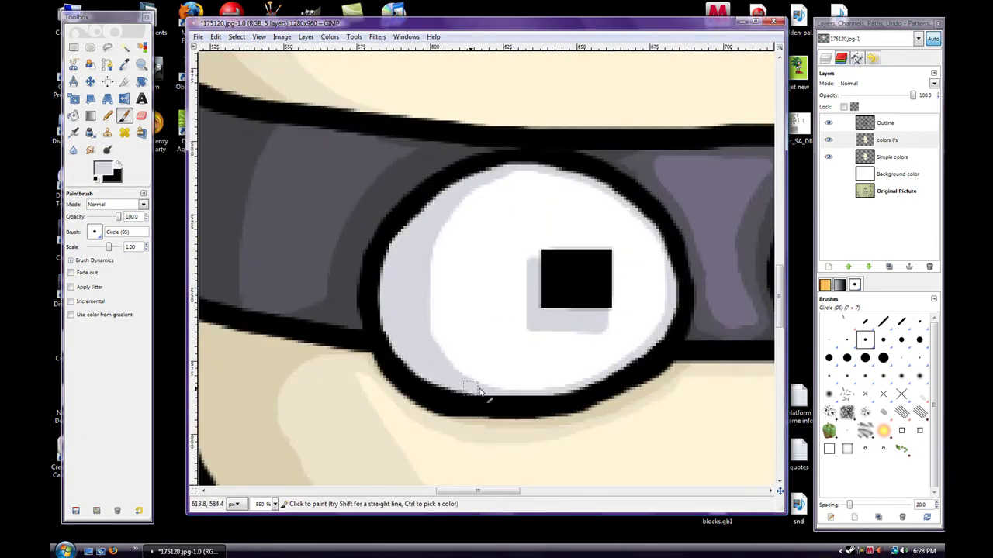
scroll(570, 288, up, 2)
scroll(564, 277, up, 1)
mouse_move(434, 124)
mouse_down()
mouse_move(643, 388)
mouse_move(618, 147)
mouse_move(373, 399)
mouse_move(379, 151)
mouse_move(408, 461)
mouse_up()
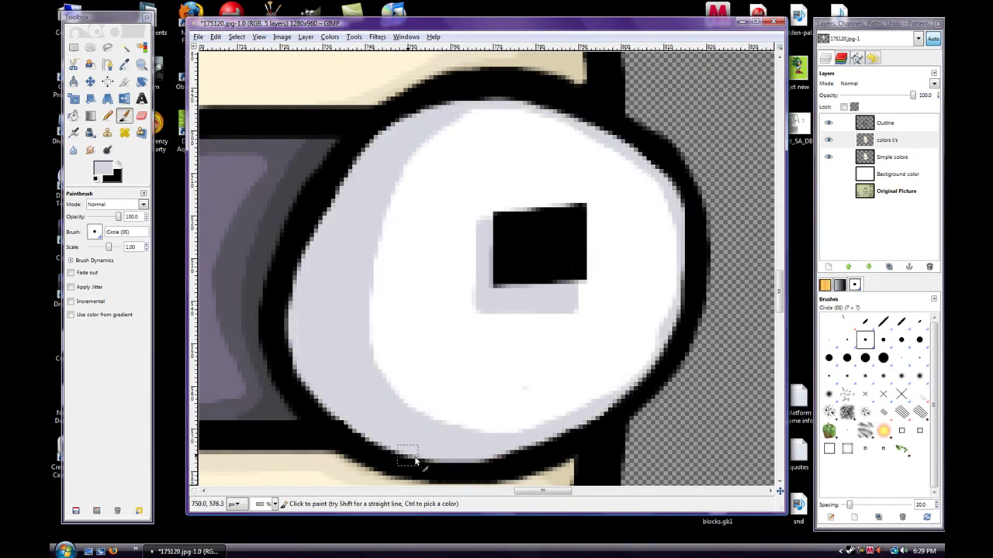
scroll(408, 460, down, 3)
scroll(459, 461, down, 3)
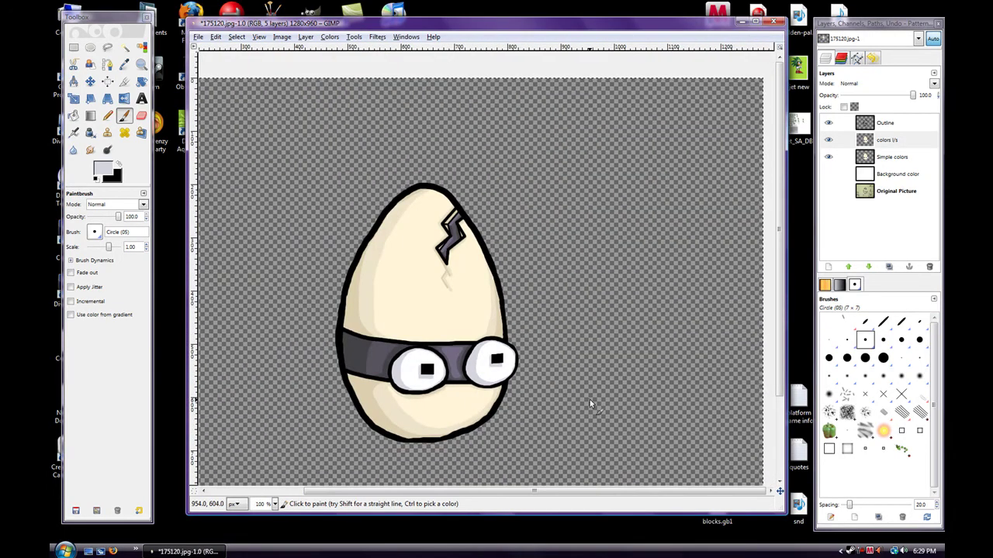